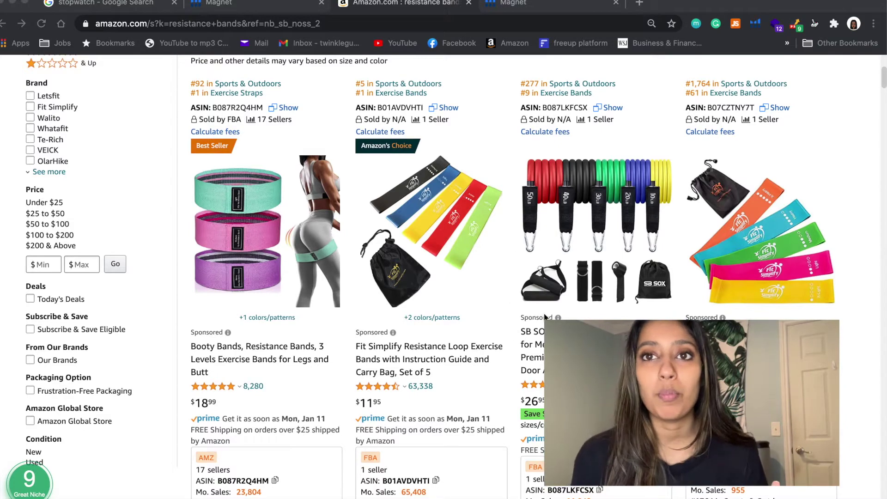
Switch from the Amazon results to Helium 10 Magnet and check the keyword summary for "resistance bands"
scroll(545, 317, up, 6)
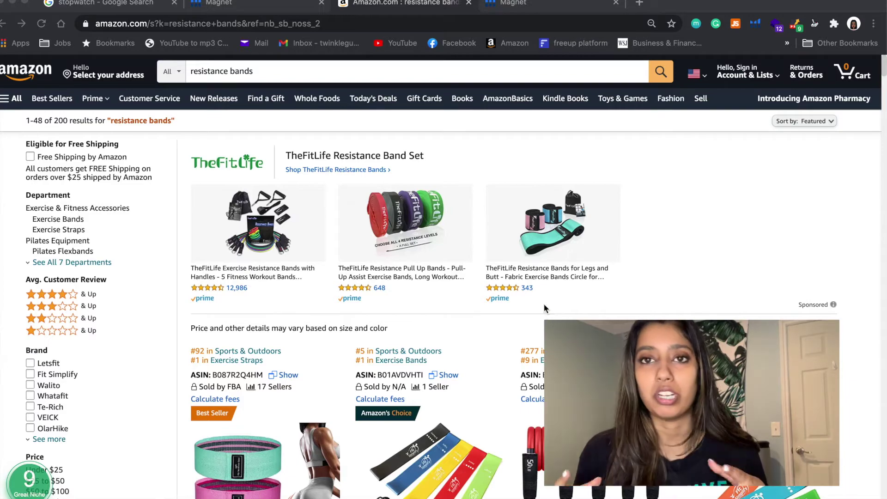
scroll(545, 308, down, 3)
scroll(409, 131, up, 3)
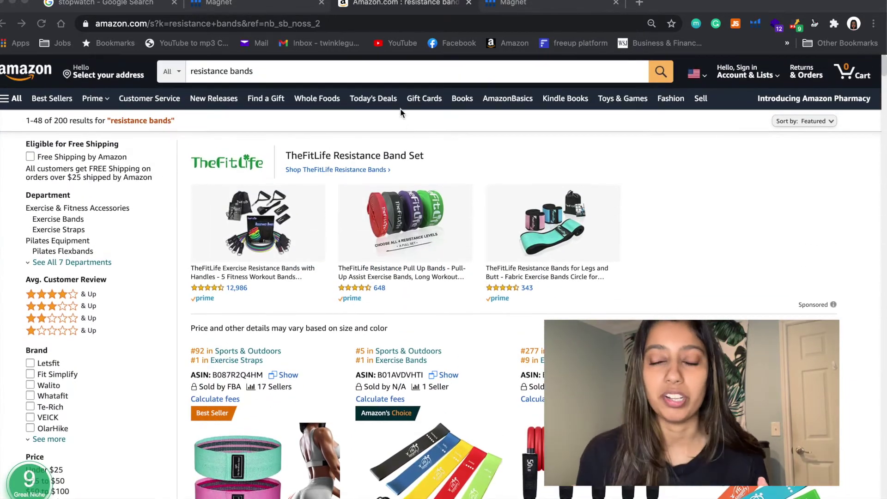
click(277, 6)
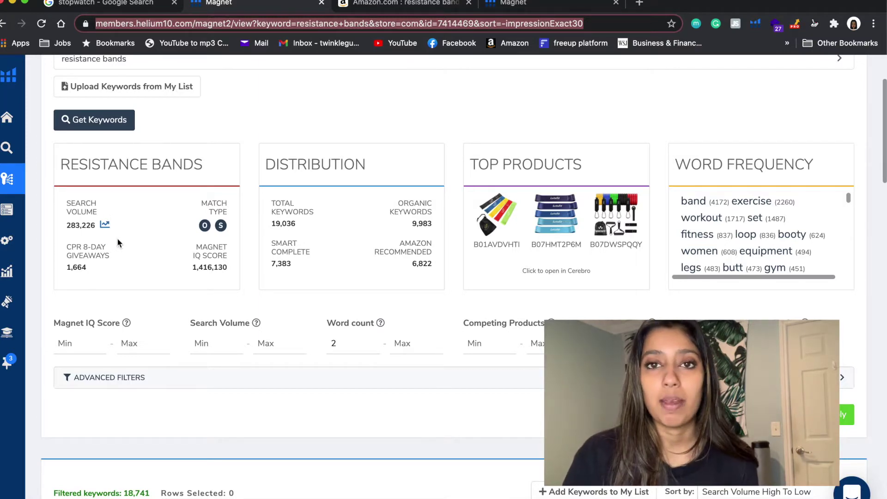
scroll(232, 139, up, 2)
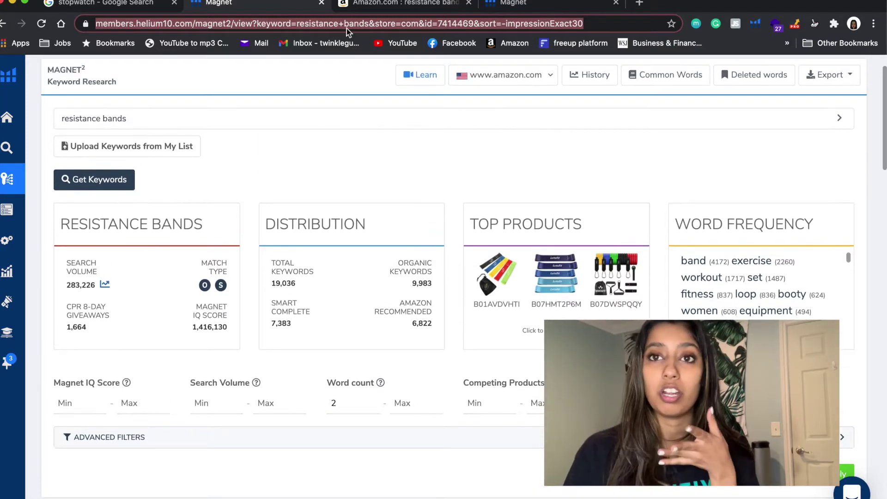
Go back to the Amazon "resistance bands" results and compare the listings' review counts, prices and monthly sales
click(383, 6)
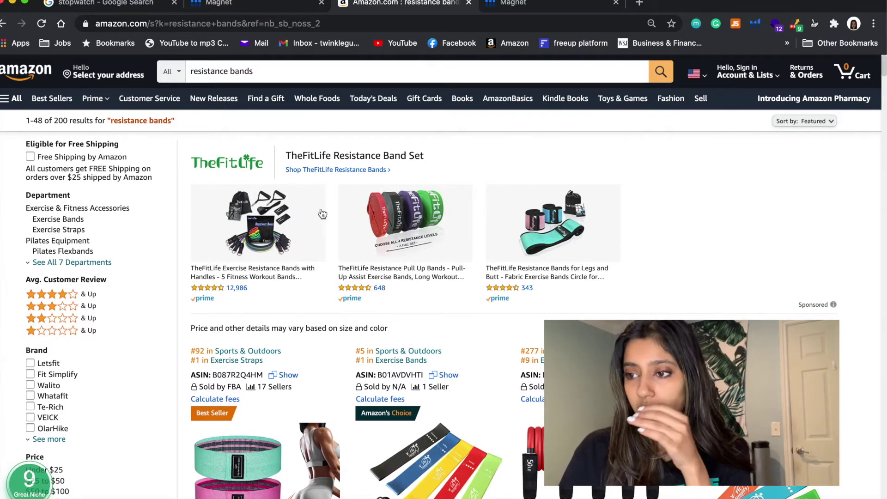
scroll(322, 213, down, 5)
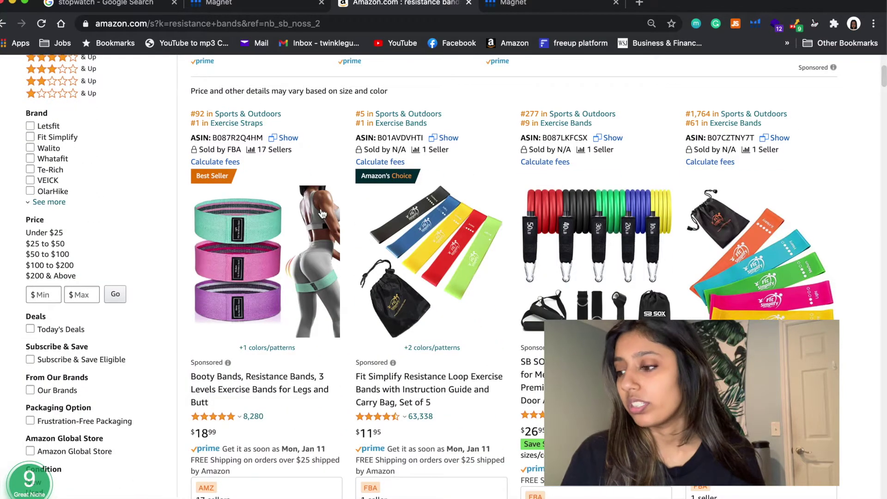
scroll(322, 213, down, 1)
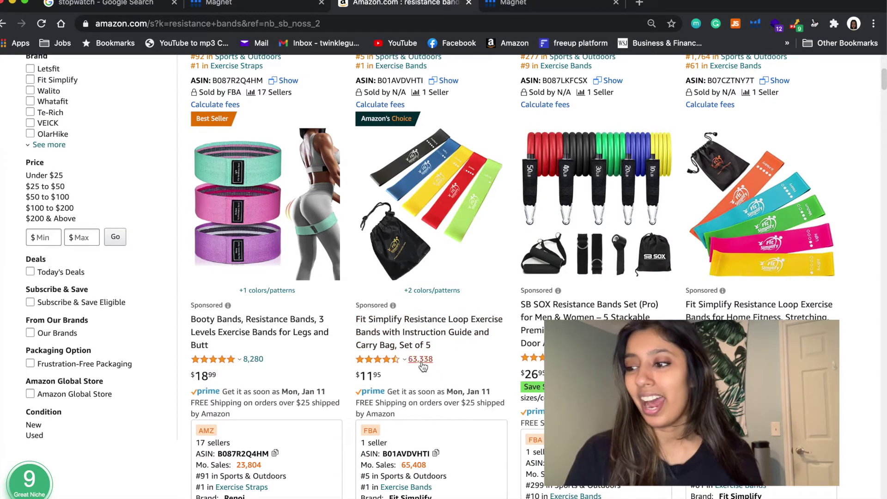
scroll(423, 375, up, 1)
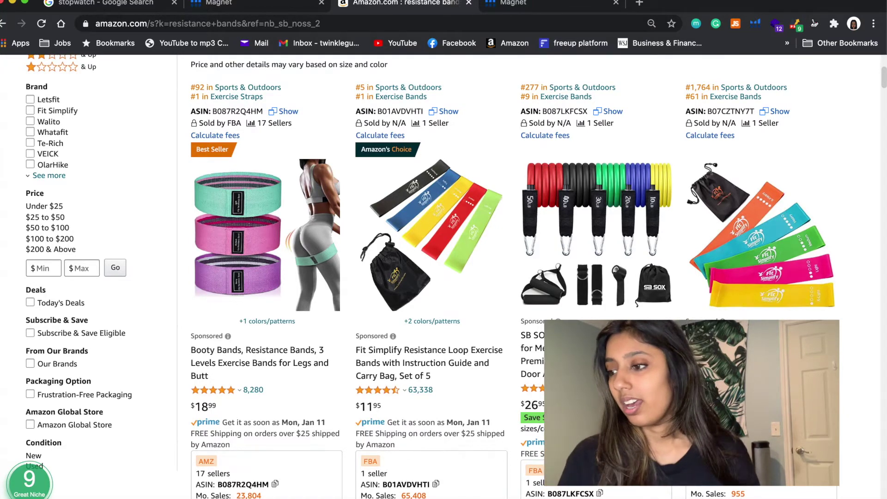
scroll(504, 463, down, 4)
scroll(458, 400, down, 20)
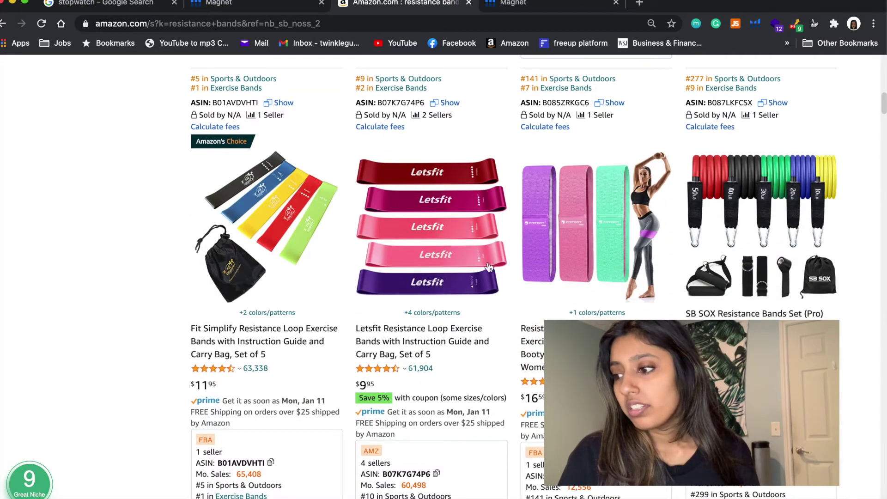
scroll(464, 312, up, 2)
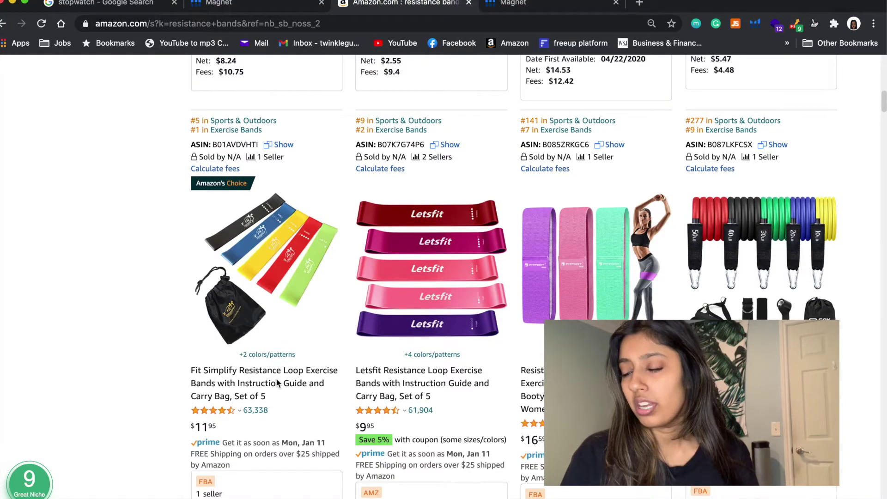
scroll(273, 355, down, 6)
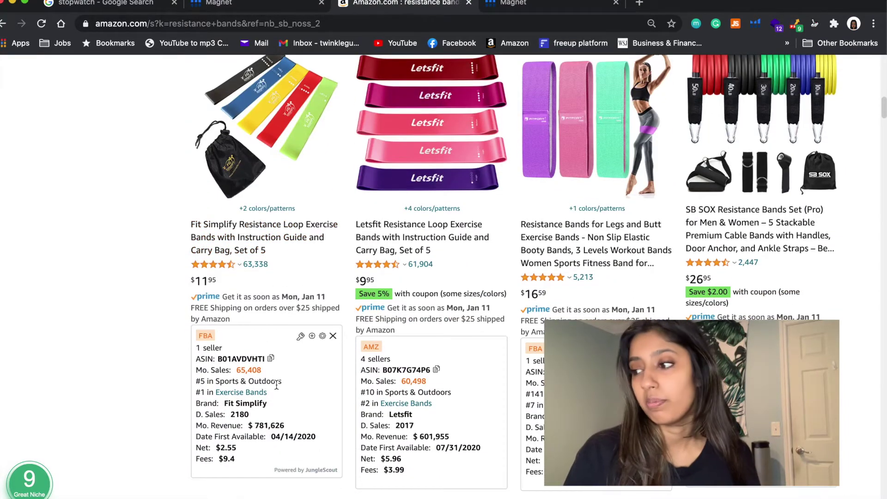
scroll(276, 385, down, 20)
scroll(276, 388, down, 15)
scroll(277, 389, up, 18)
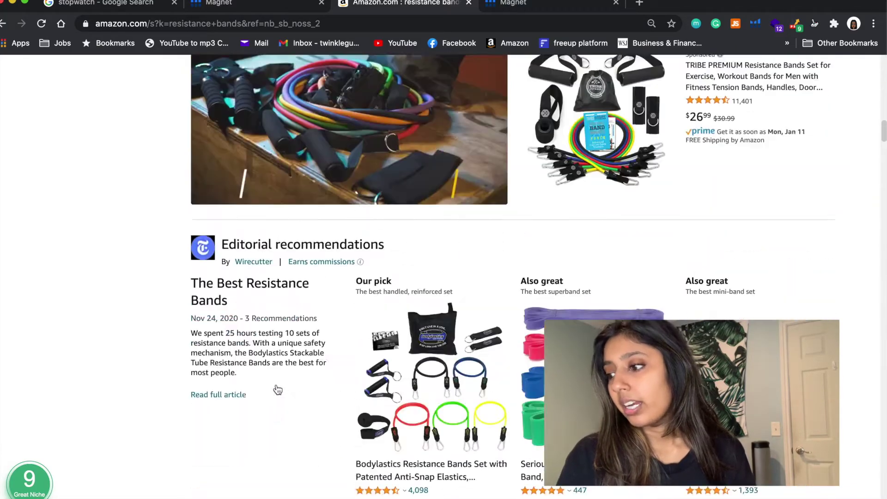
scroll(380, 316, up, 15)
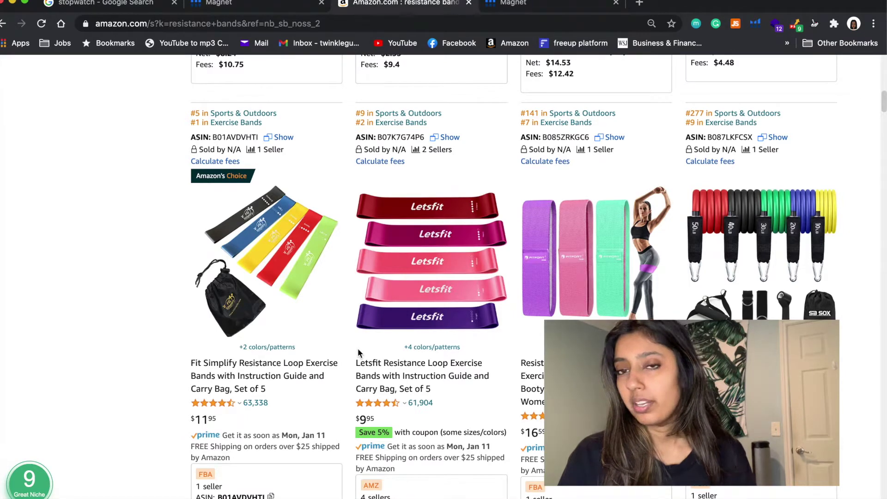
Switch to Helium 10 Magnet and view the filtered keyword table for "resistance bands"
click(268, 8)
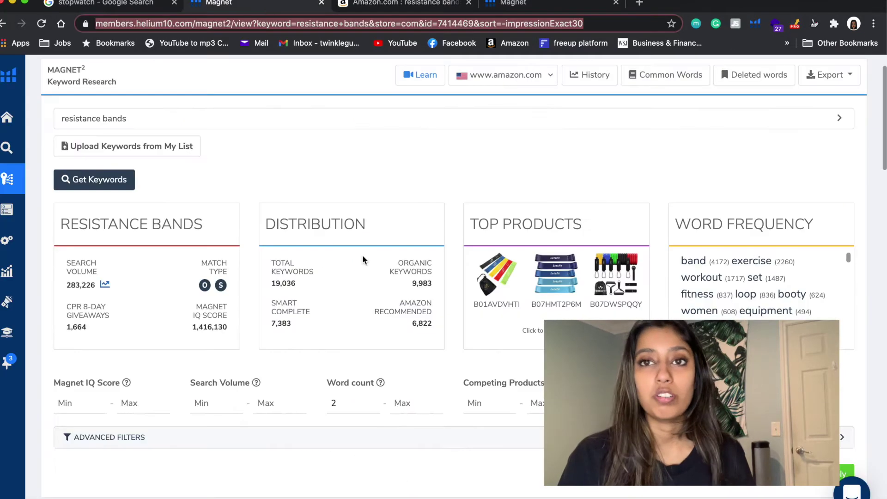
scroll(367, 269, down, 3)
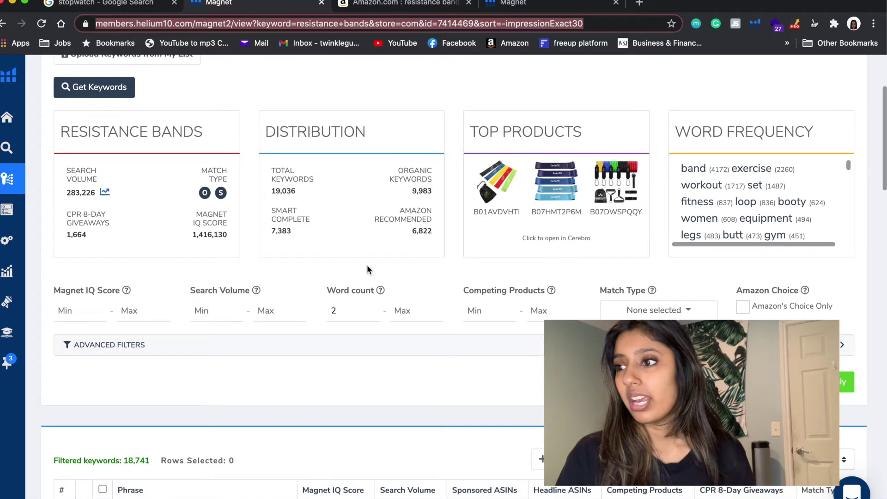
scroll(372, 296, down, 1)
scroll(375, 311, down, 1)
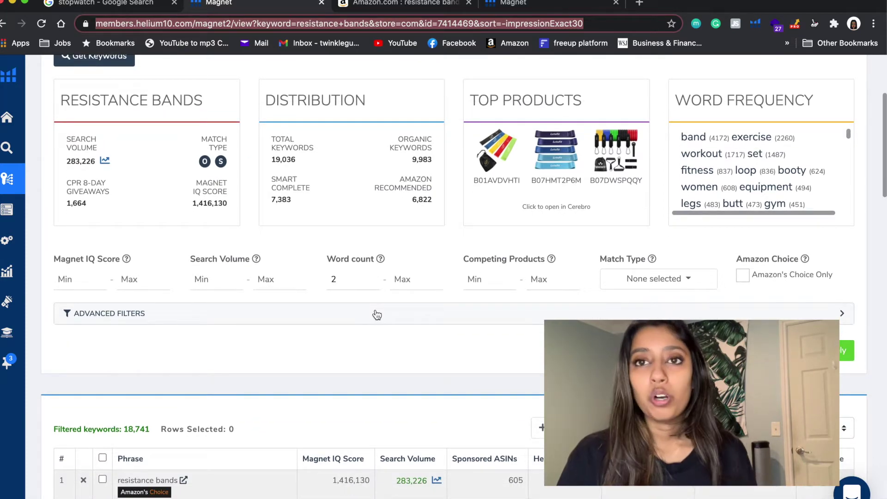
scroll(563, 366, down, 5)
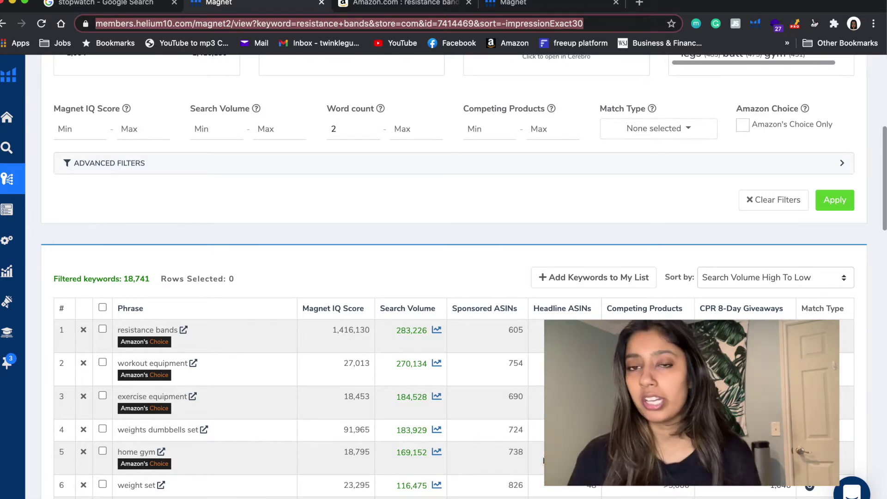
scroll(544, 460, down, 3)
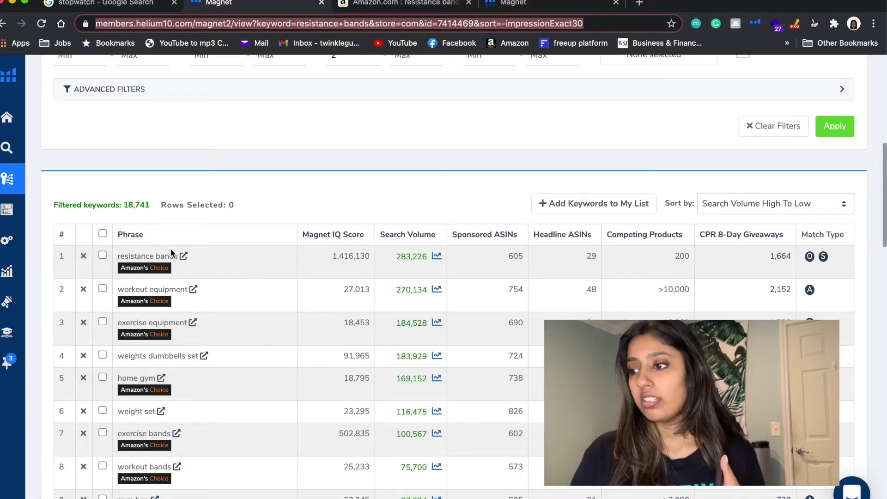
Highlight the phrase "resistance bands" in the keyword table and examine its search volume and competing products
drag(118, 256, 173, 256)
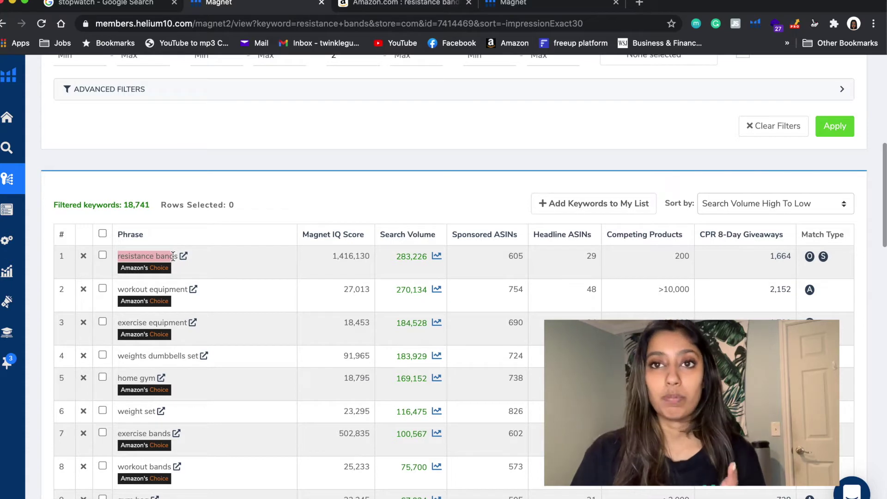
drag(172, 256, 444, 250)
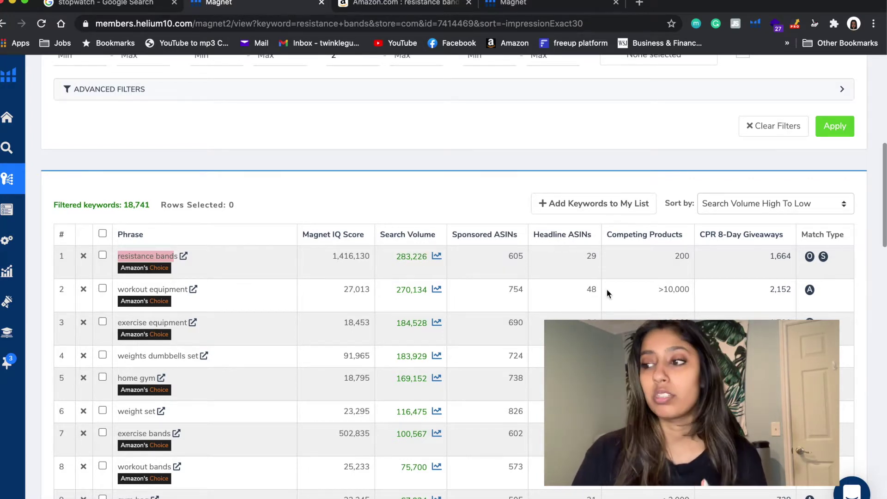
mouse_move(607, 290)
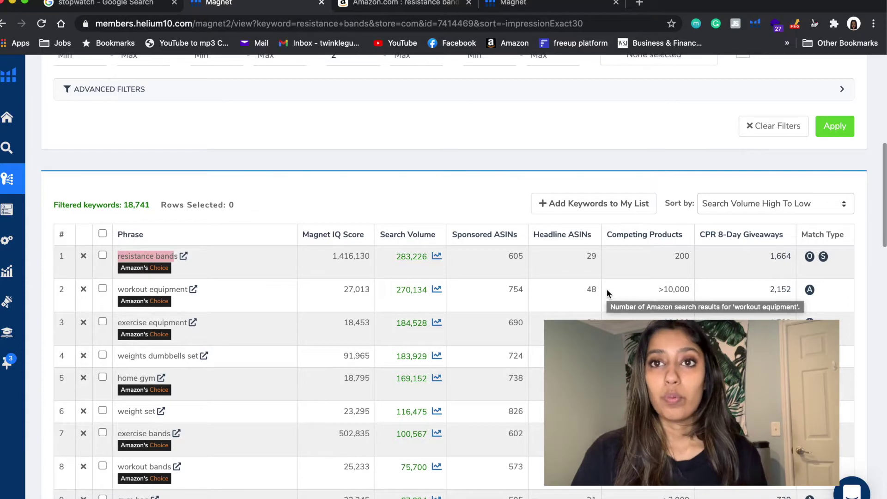
click(149, 252)
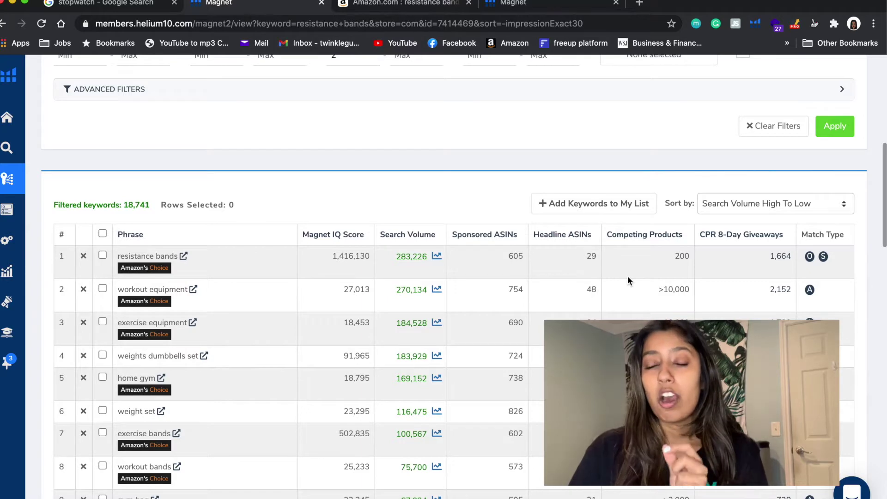
mouse_move(645, 239)
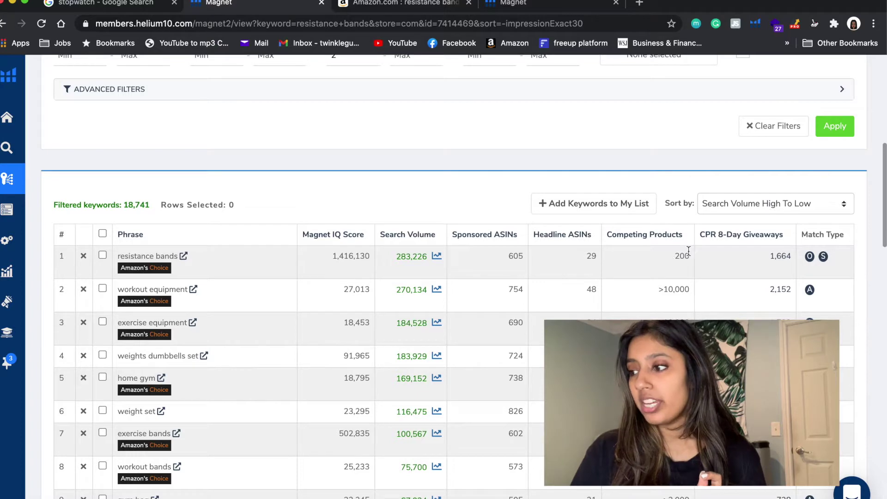
mouse_move(689, 251)
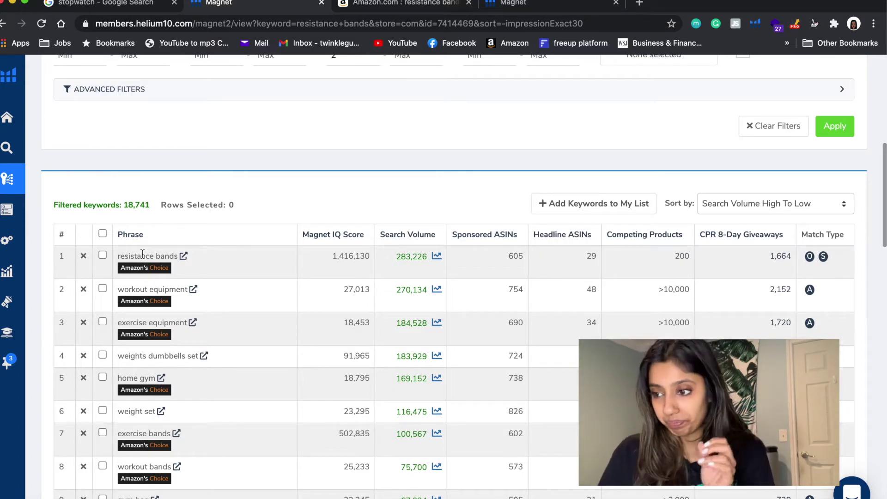
Compare the phrase "resistance bands" with the broader keywords "workout equipment" and "exercise equipment" by highlighting their words
drag(118, 257, 180, 256)
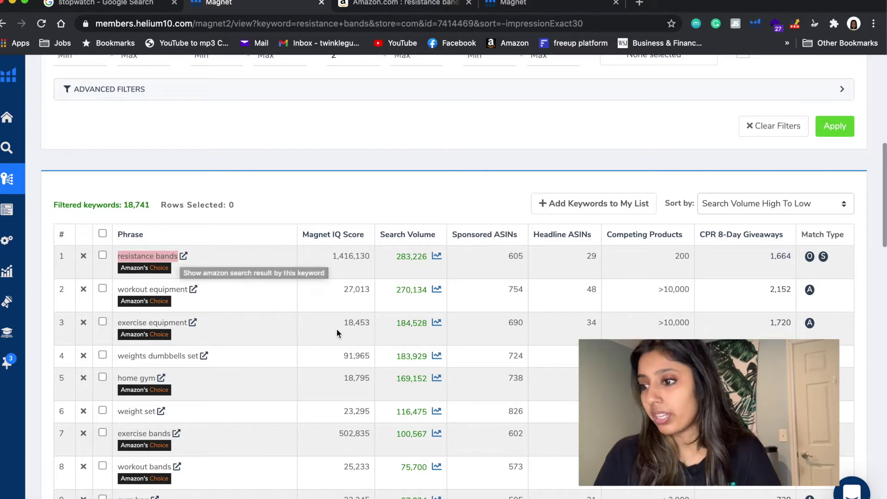
scroll(337, 330, down, 1)
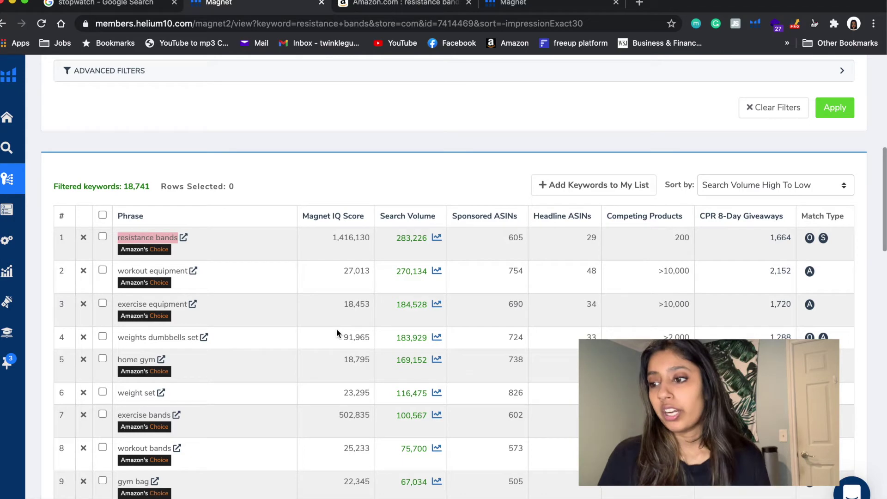
click(159, 277)
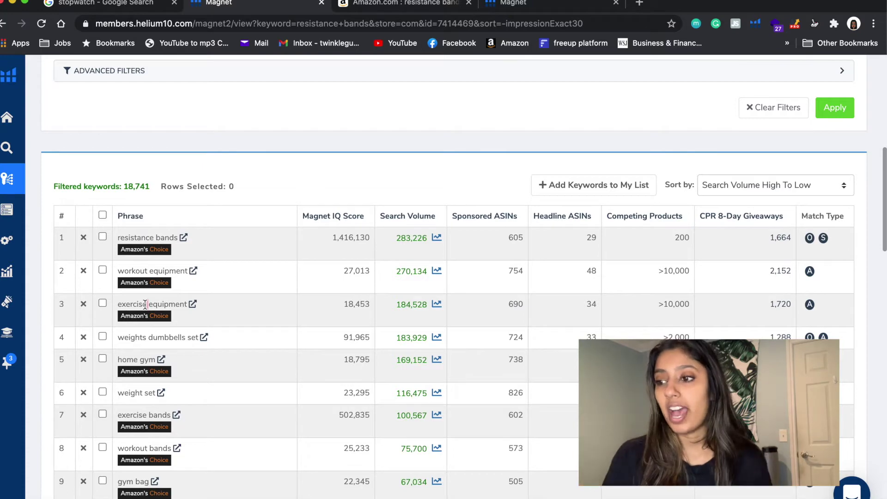
double_click(143, 271)
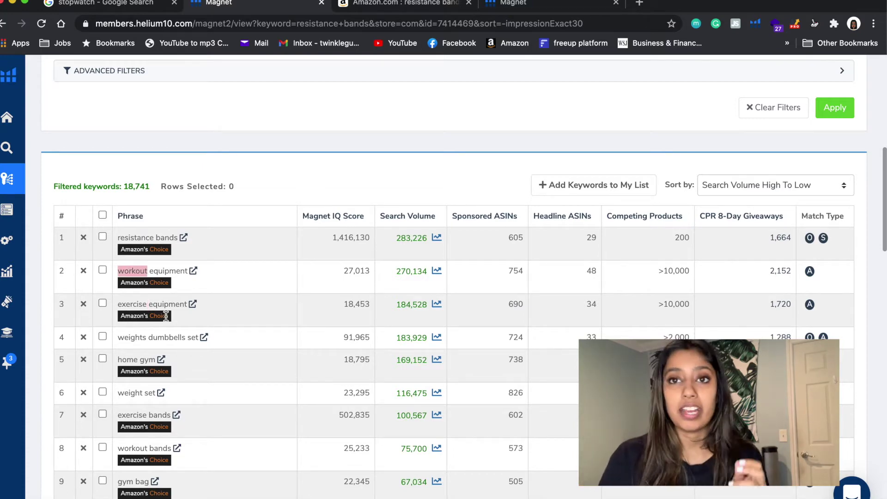
double_click(157, 305)
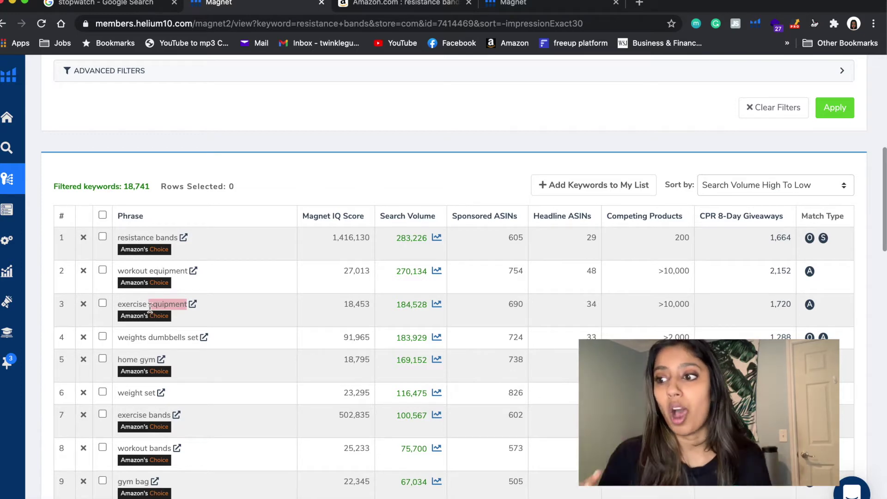
Open the Amazon search results for the "workout equipment" keyword and examine the range of products listed
click(190, 271)
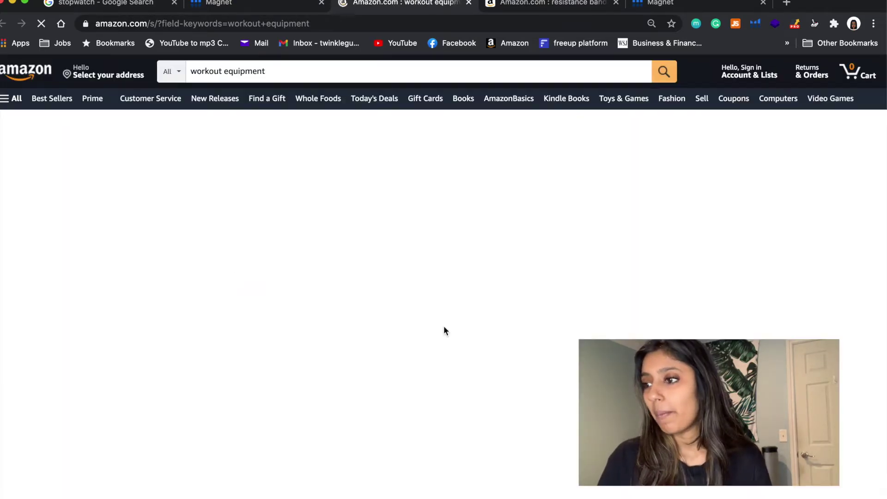
scroll(443, 329, down, 3)
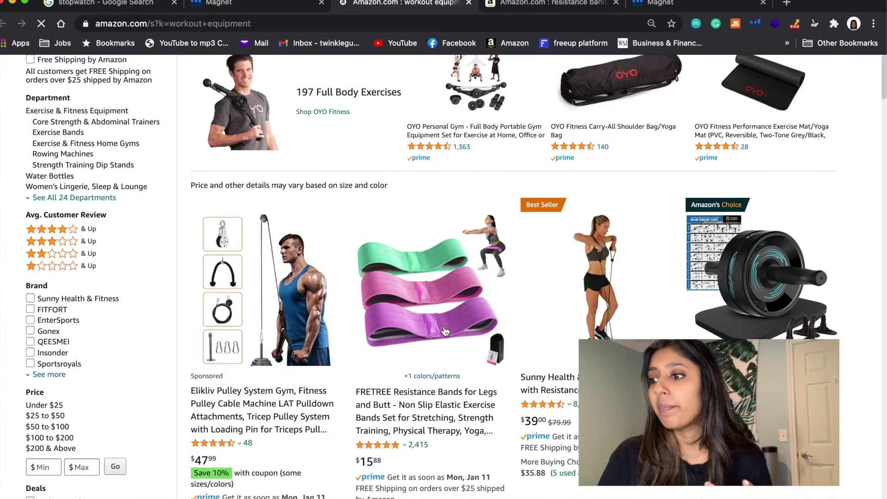
scroll(550, 426, down, 4)
scroll(550, 428, down, 15)
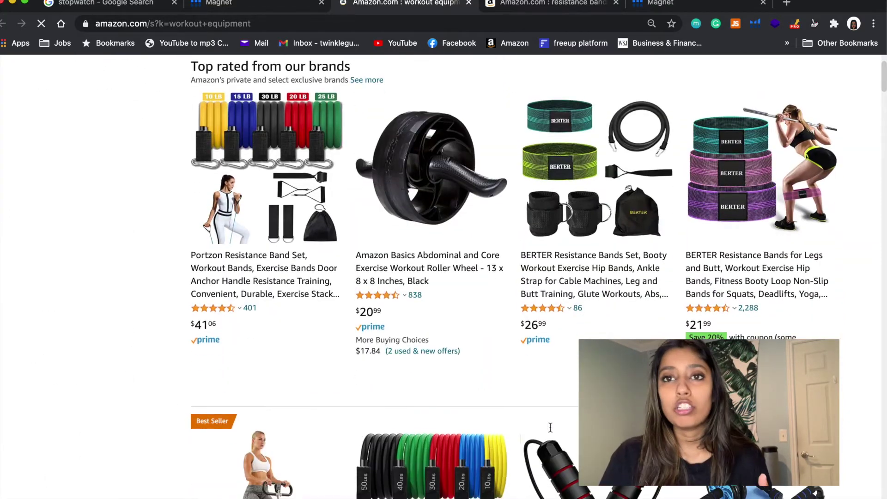
scroll(551, 427, up, 4)
scroll(551, 432, up, 10)
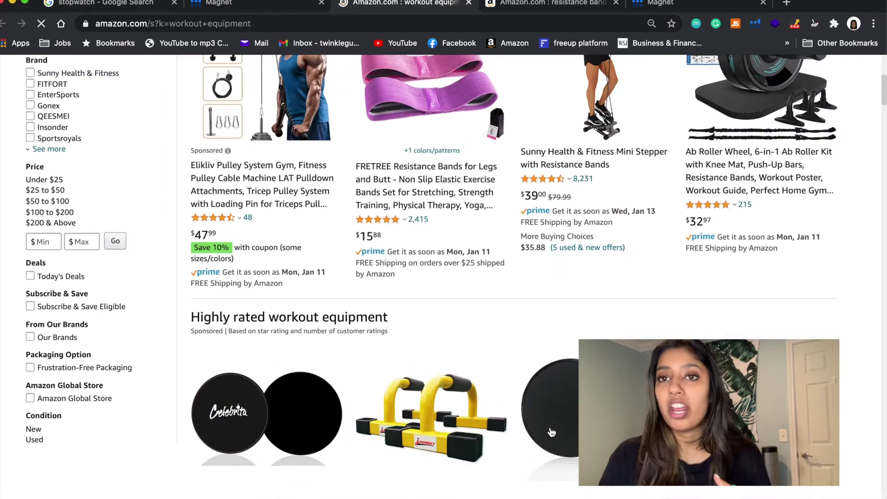
scroll(551, 432, down, 12)
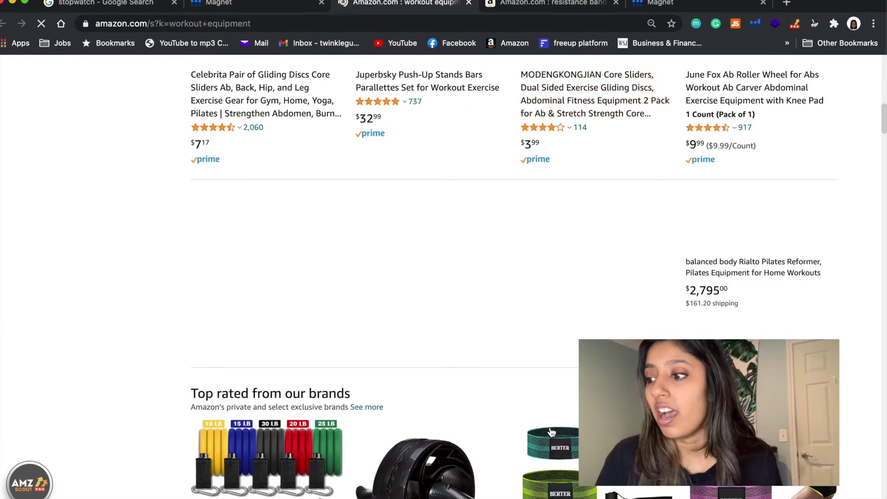
scroll(551, 432, up, 5)
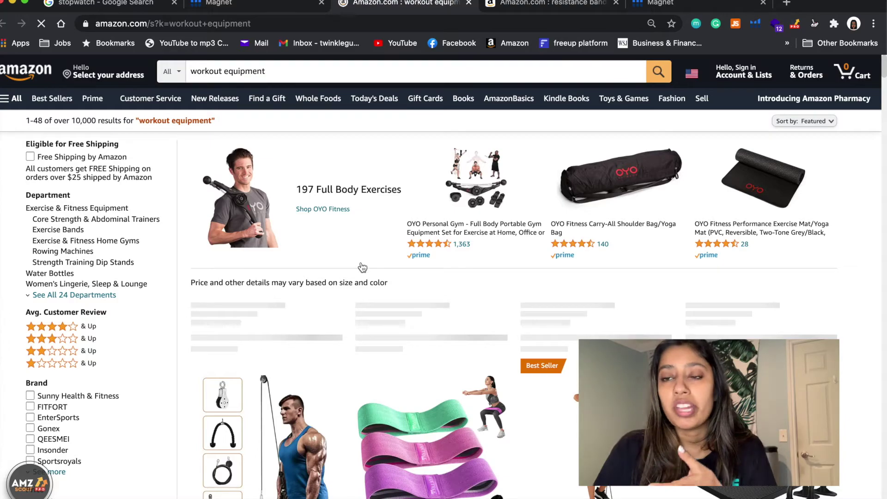
Examine the "workout equipment" listings on Amazon for product variety, sales data and how many resistance bands appear among them
scroll(363, 268, down, 8)
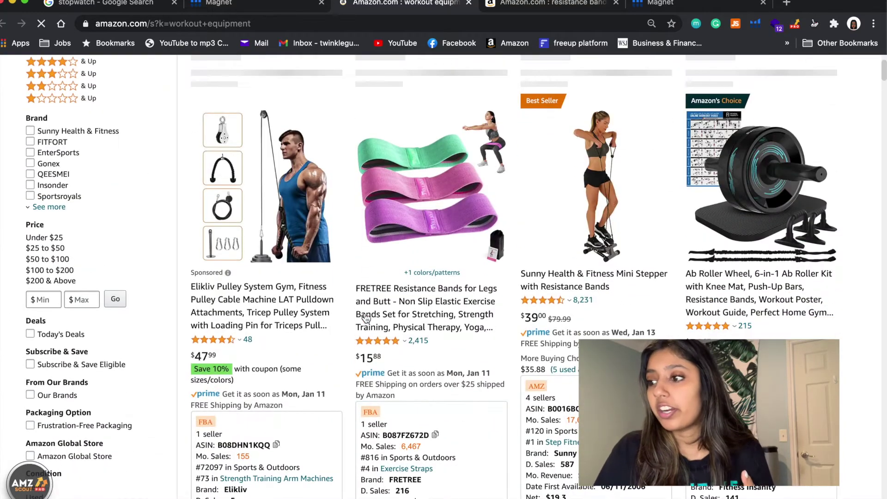
scroll(365, 318, down, 8)
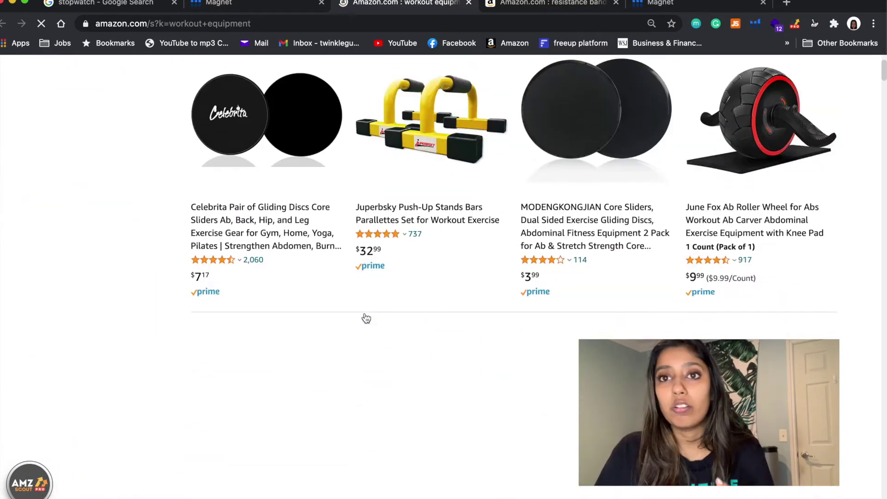
scroll(365, 316, down, 10)
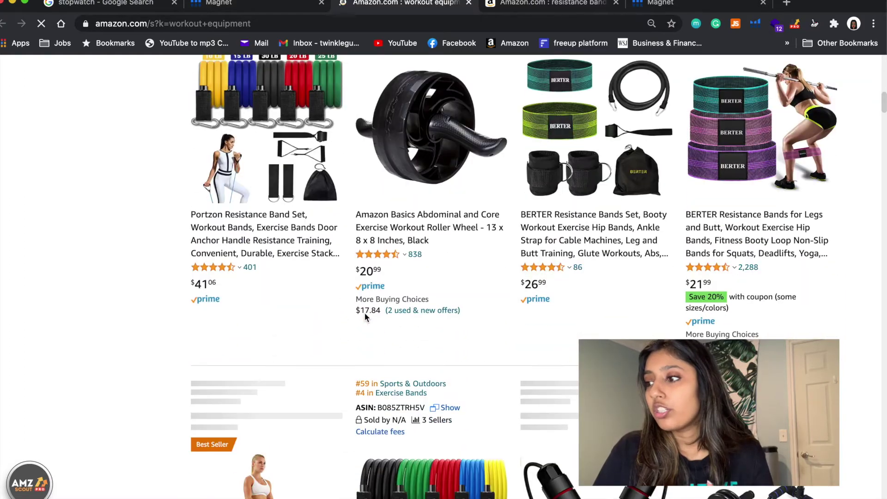
scroll(365, 316, down, 5)
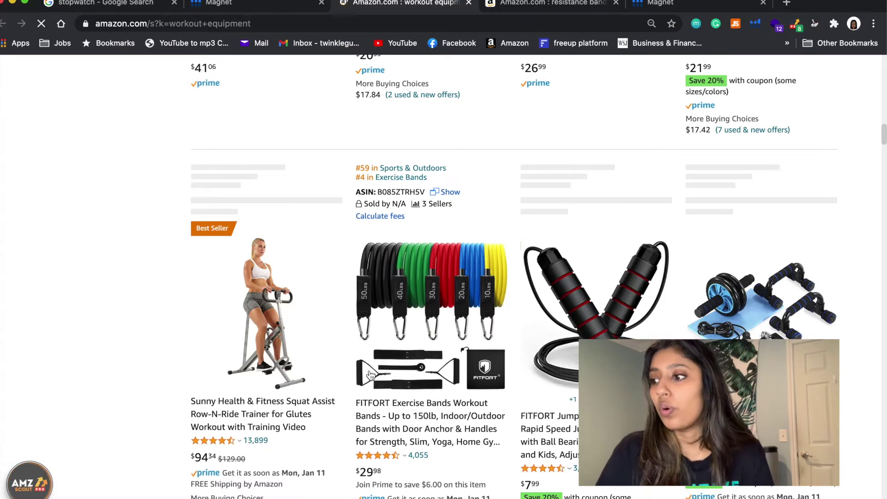
scroll(383, 409, down, 2)
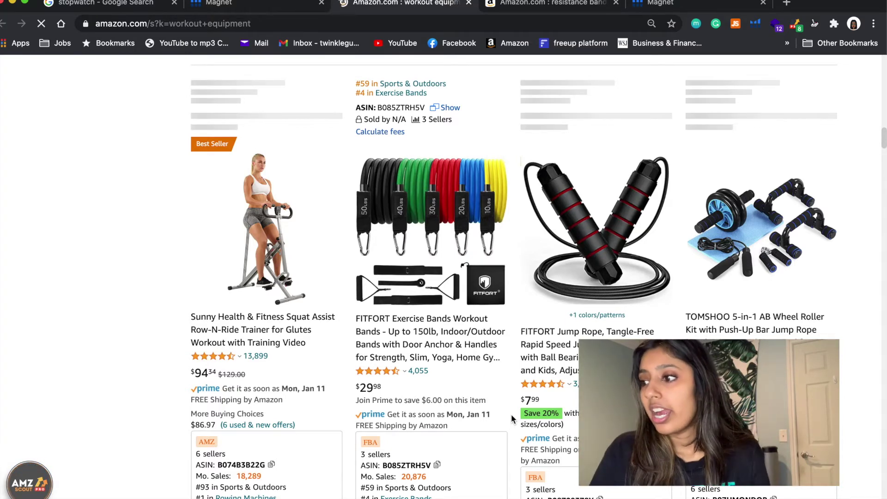
scroll(511, 419, up, 3)
scroll(511, 416, up, 4)
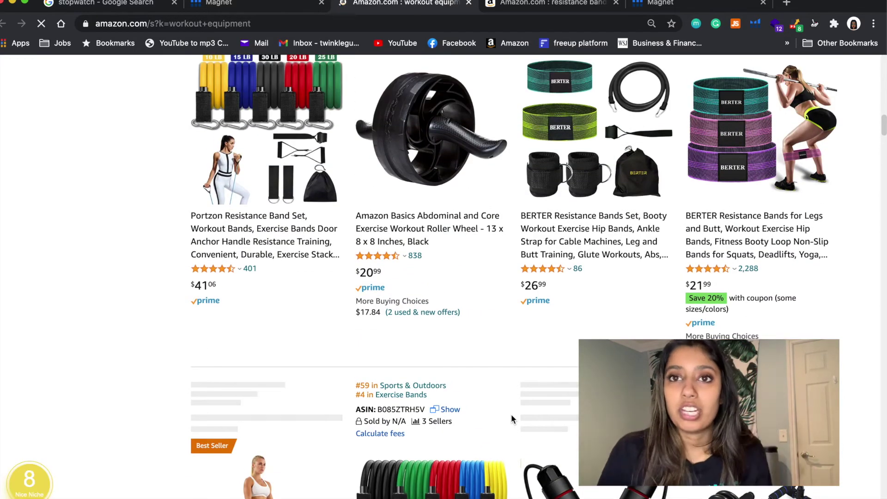
scroll(511, 418, up, 8)
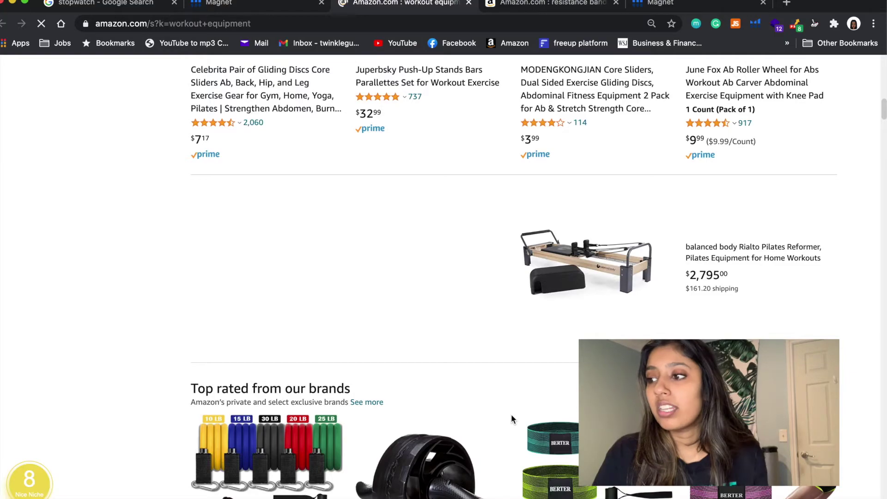
scroll(511, 419, up, 10)
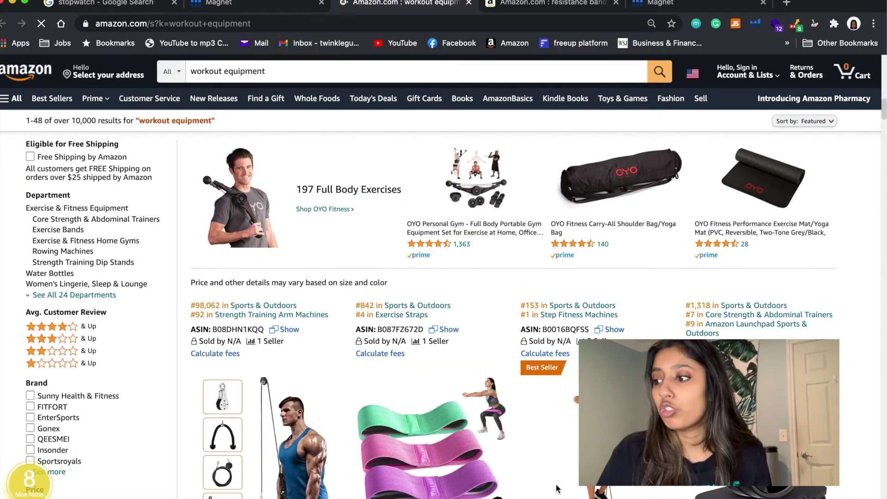
scroll(558, 489, down, 15)
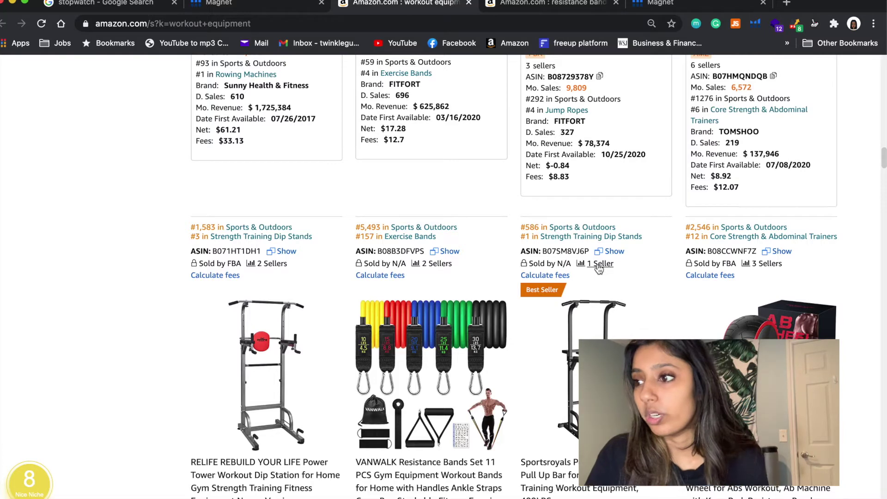
Return to the Helium 10 Magnet "resistance bands" keyword table and highlight the top phrase "resistance bands"
key(ctrl+shift+Tab)
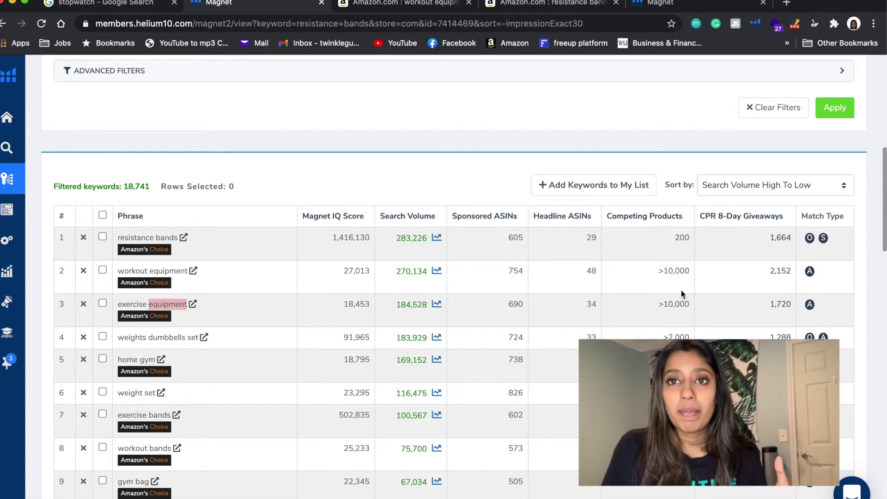
scroll(680, 289, down, 1)
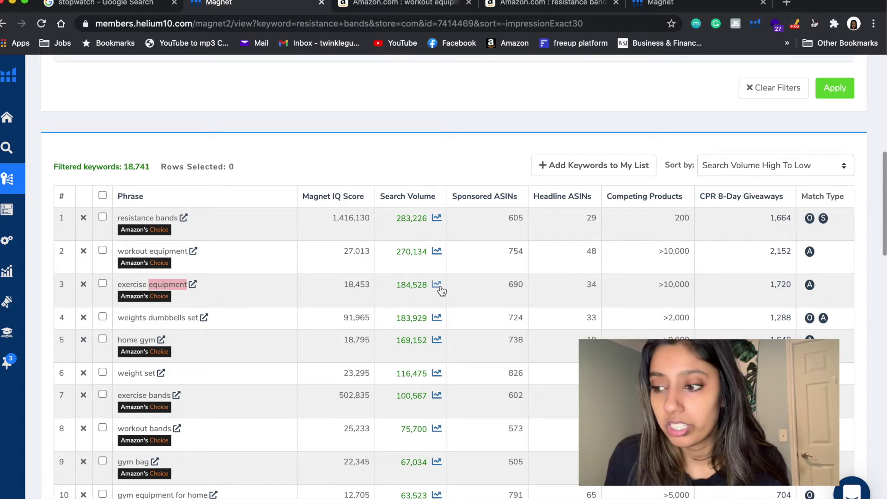
scroll(360, 301, down, 1)
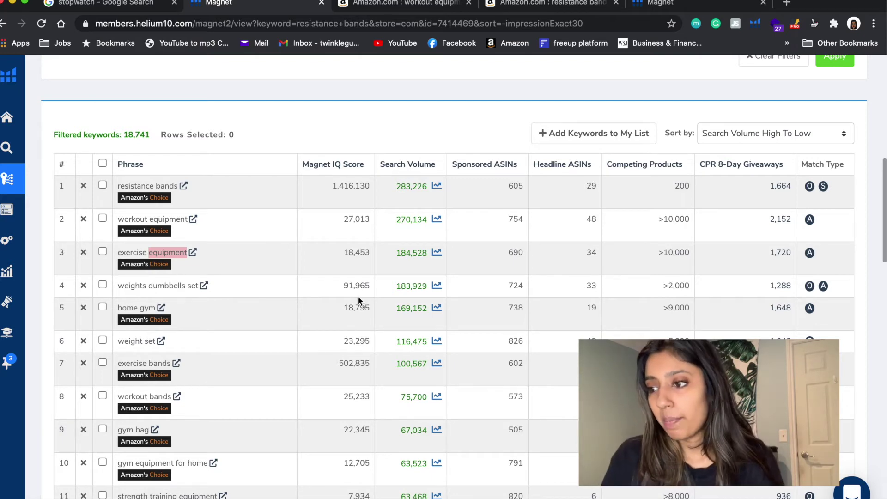
drag(118, 185, 181, 183)
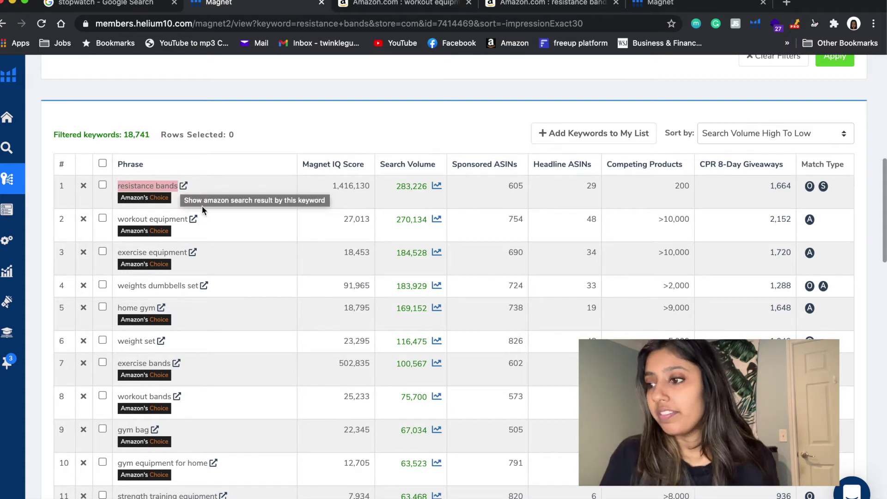
Find the longer keyword "resistance bands set" in the keyword table and highlight it
scroll(215, 193, down, 2)
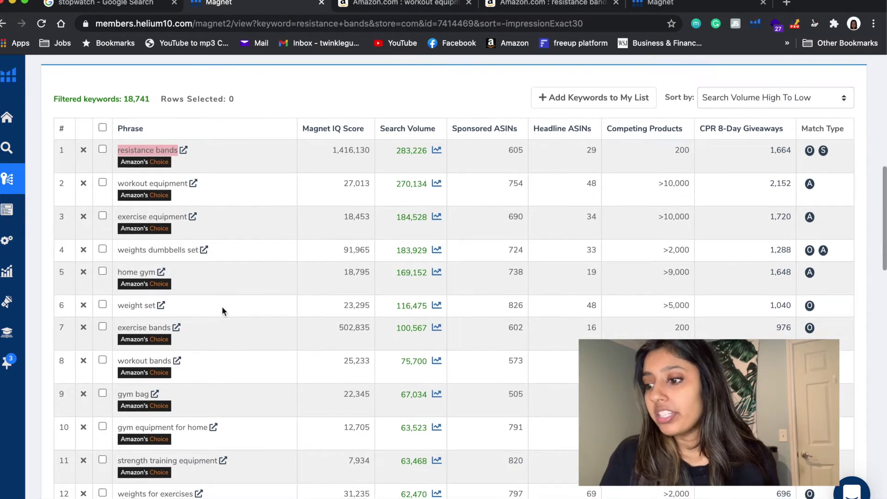
scroll(222, 308, down, 5)
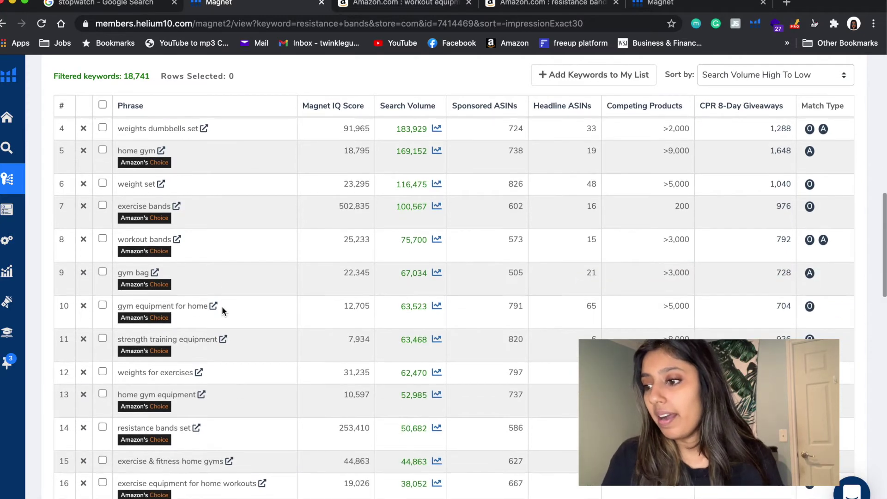
drag(118, 432, 221, 421)
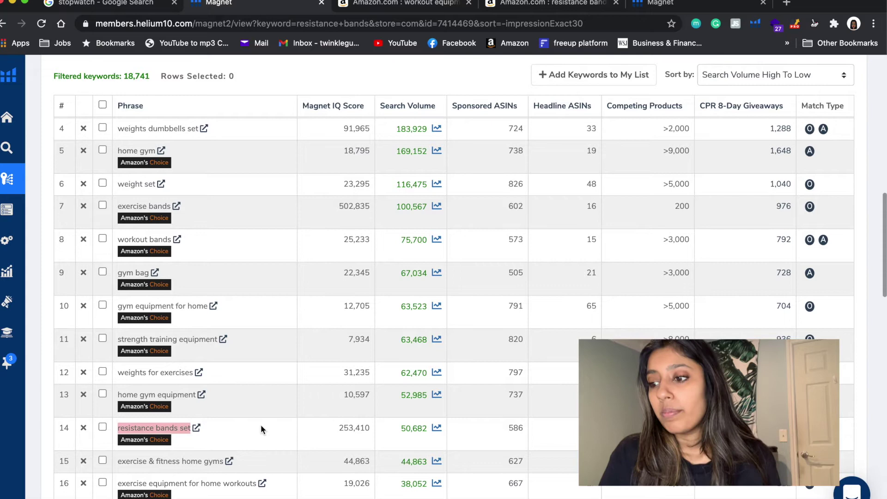
scroll(261, 428, up, 1)
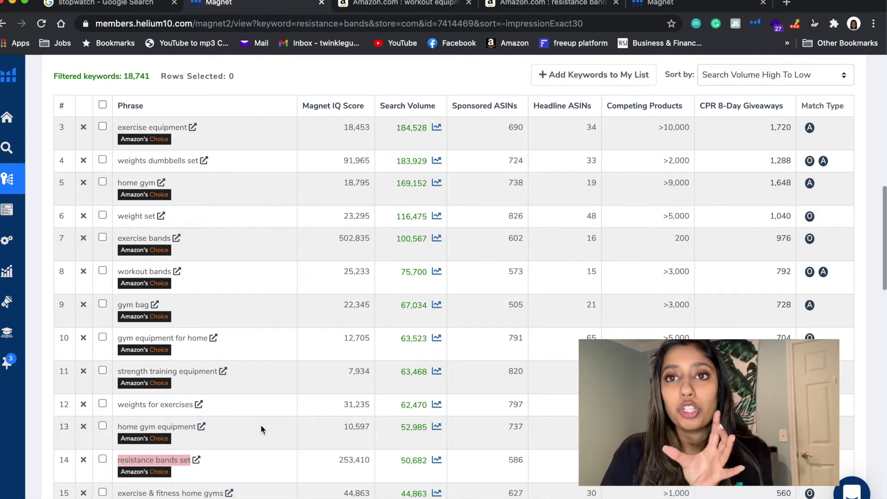
scroll(262, 448, down, 1)
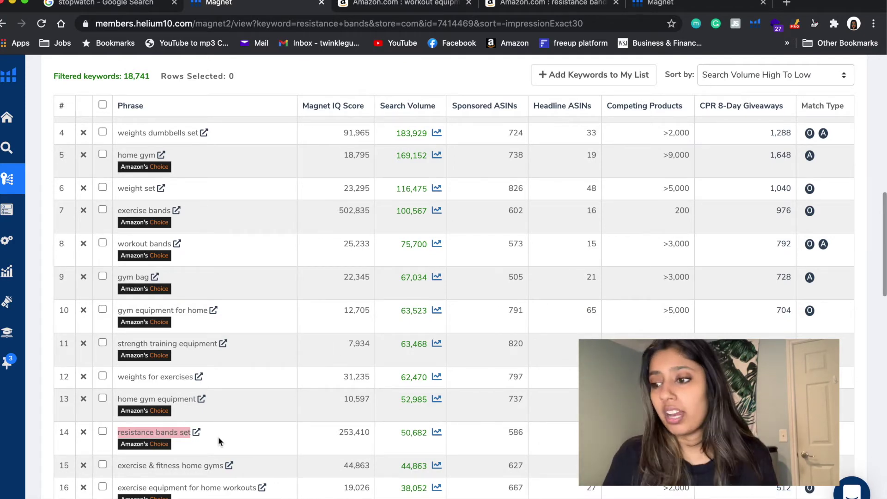
Compare the "resistance bands set" row with the main "resistance bands" keyword on Magnet IQ Score and search volume, highlighting its words
scroll(218, 437, up, 5)
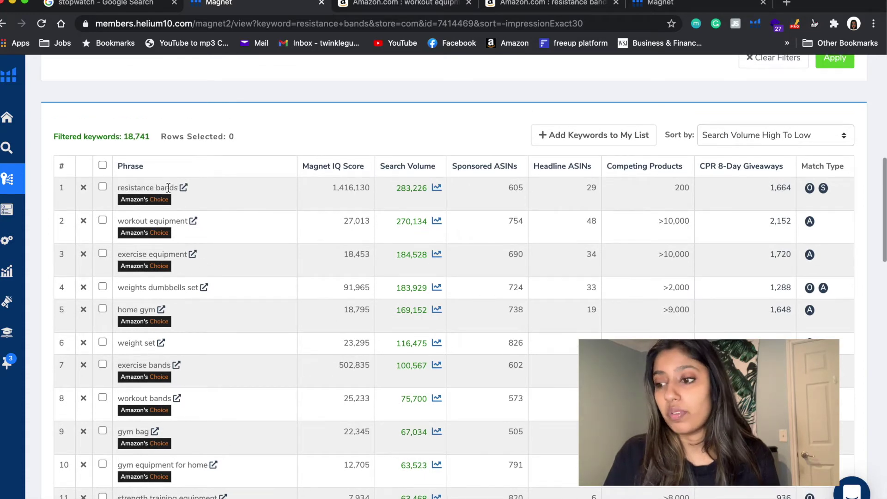
scroll(179, 266, down, 1)
scroll(178, 267, down, 5)
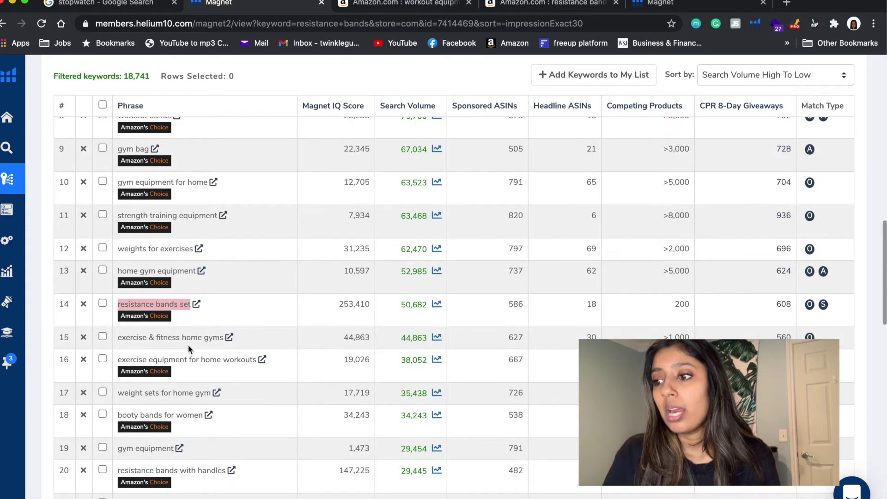
click(168, 305)
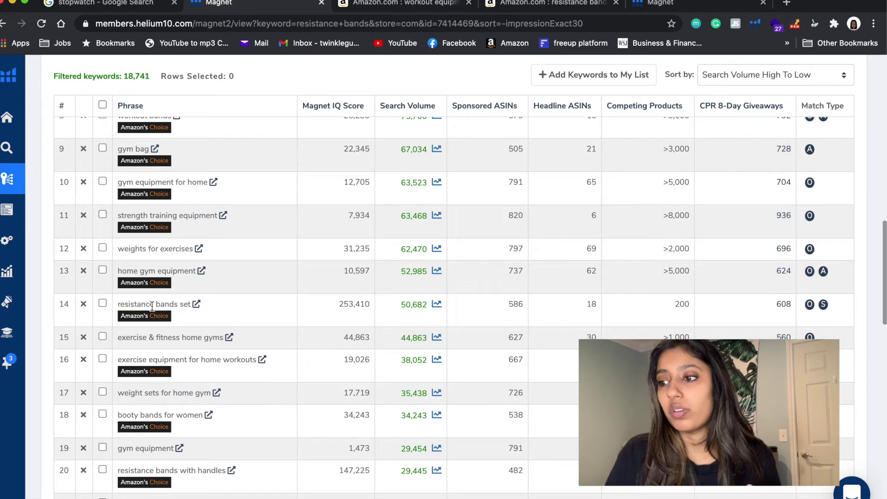
double_click(161, 304)
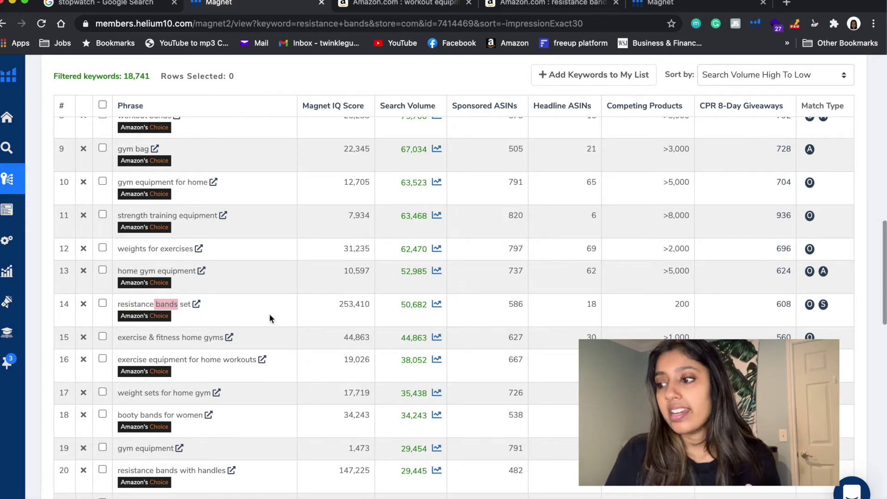
scroll(268, 314, up, 1)
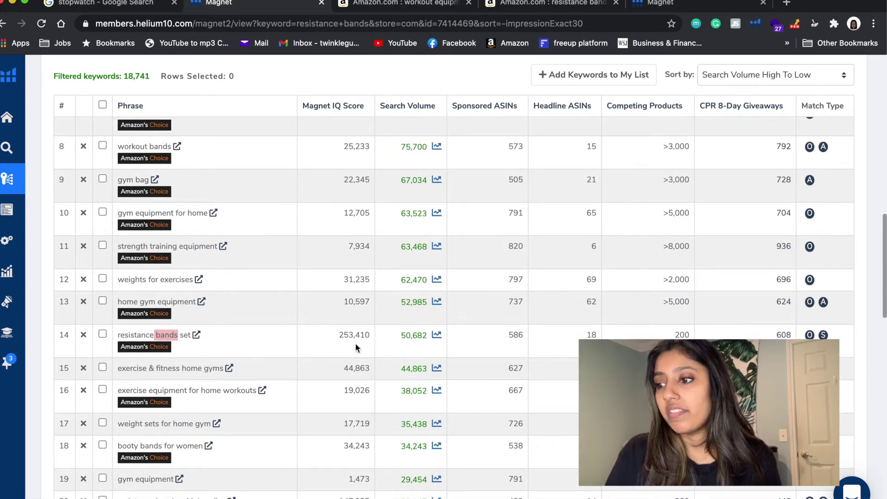
drag(135, 335, 198, 337)
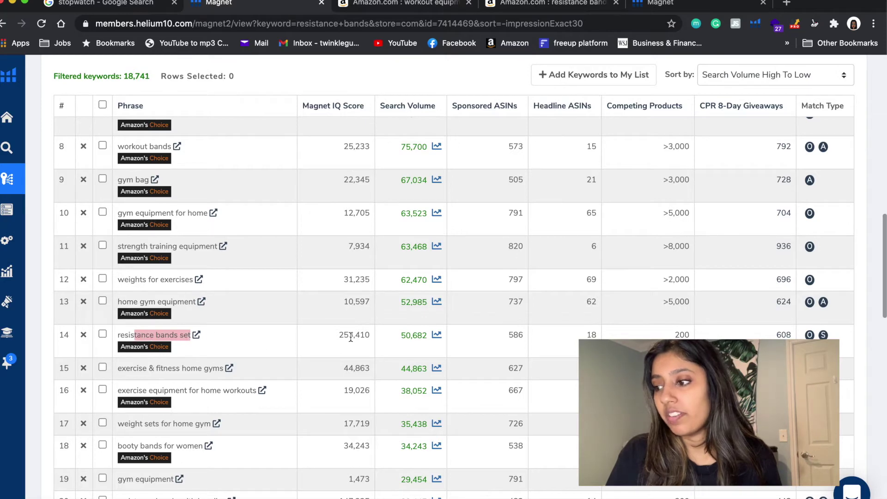
scroll(406, 342, up, 5)
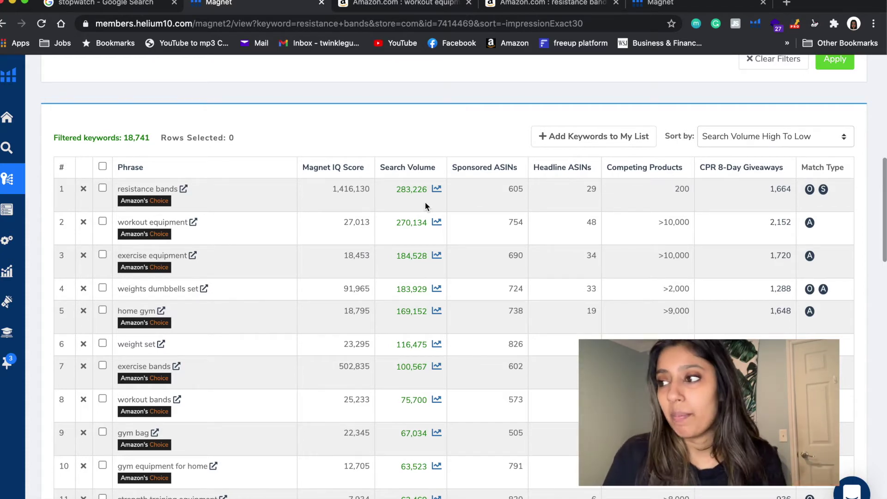
scroll(425, 203, down, 3)
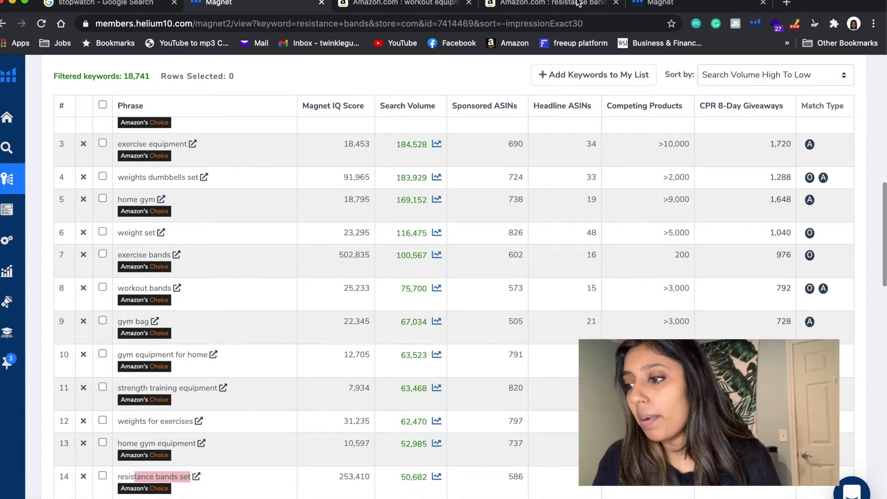
Switch to the Magnet results for "ring light" and examine its search volume and the filtered keyword table
click(667, 7)
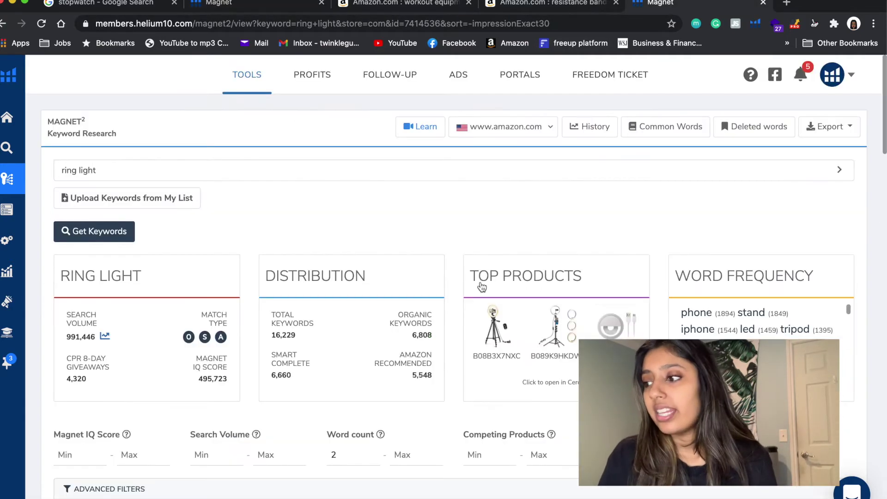
scroll(452, 352, down, 3)
scroll(452, 352, up, 3)
scroll(453, 354, down, 1)
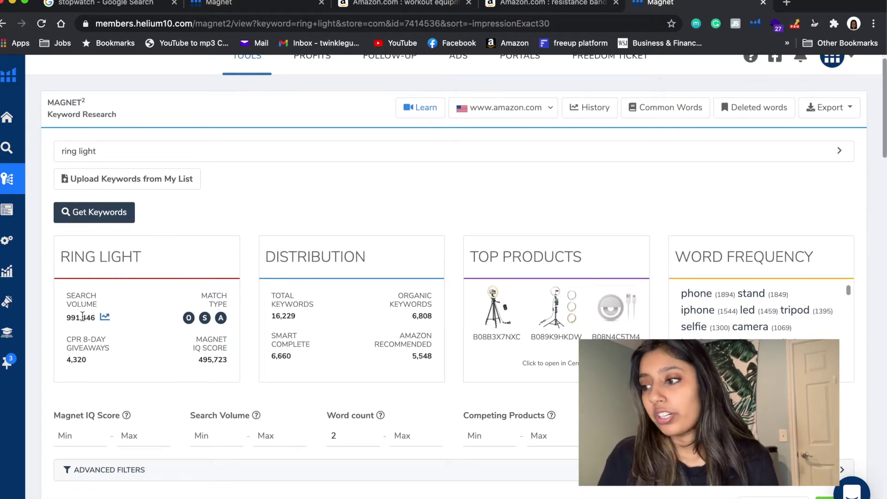
scroll(90, 357, down, 8)
scroll(106, 388, down, 1)
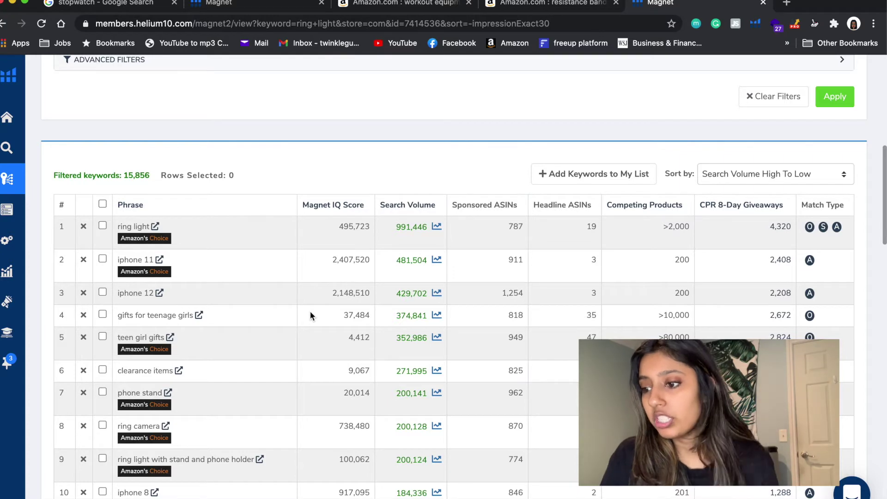
scroll(310, 312, down, 1)
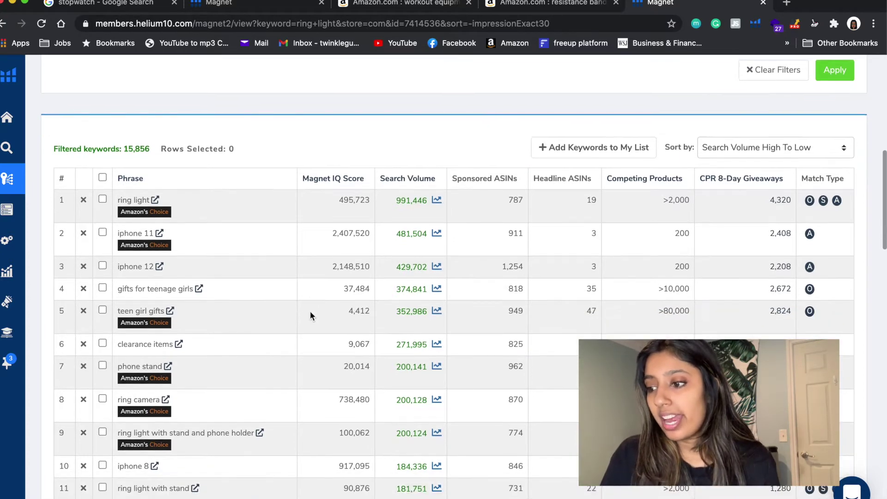
Highlight the long-tail phrase "ring light with stand and phone holder" in the table and examine its row
drag(119, 429, 256, 428)
scroll(254, 428, up, 1)
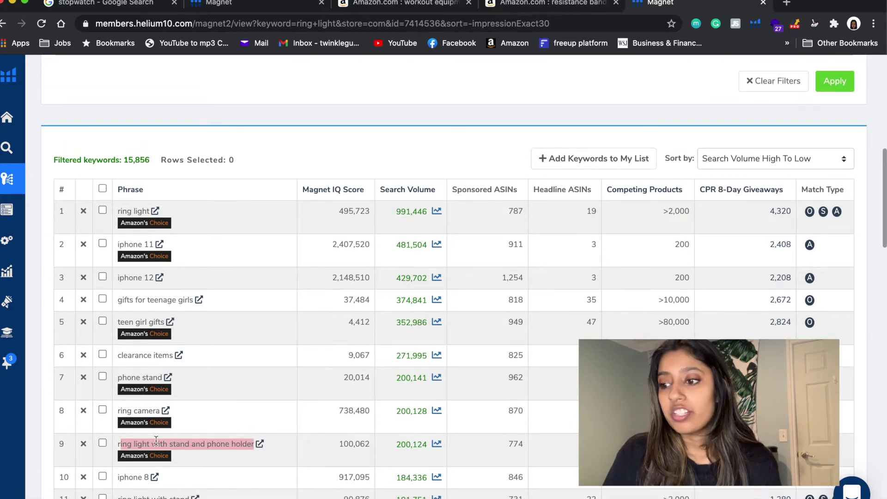
drag(118, 442, 248, 443)
scroll(311, 461, down, 1)
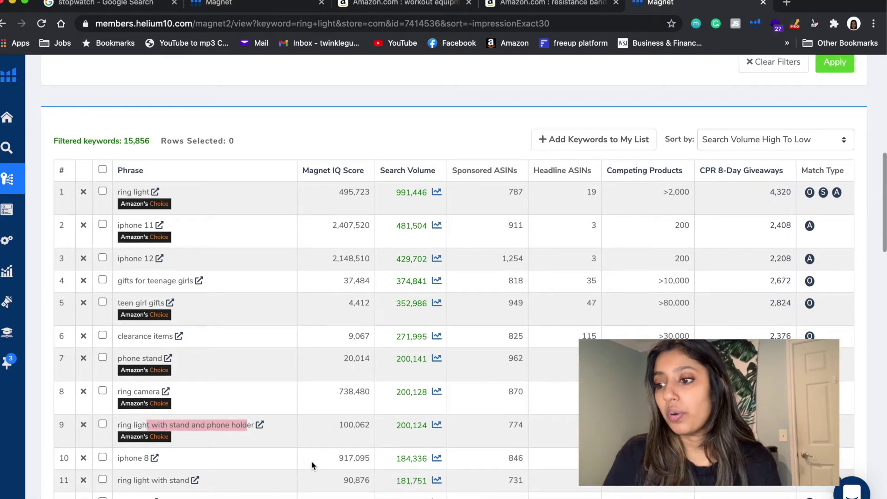
scroll(212, 339, up, 1)
drag(121, 439, 247, 434)
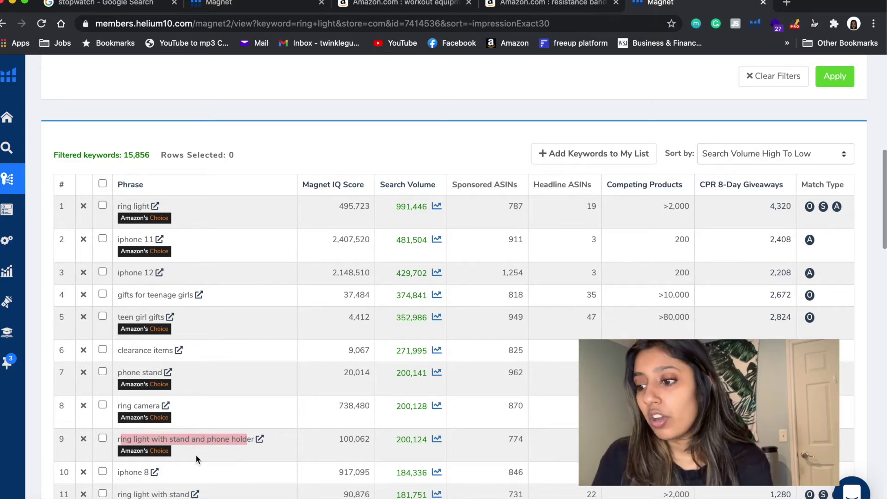
Look through the lower-volume "ring light" keywords further down the table for other relevant phrases
scroll(195, 454, down, 1)
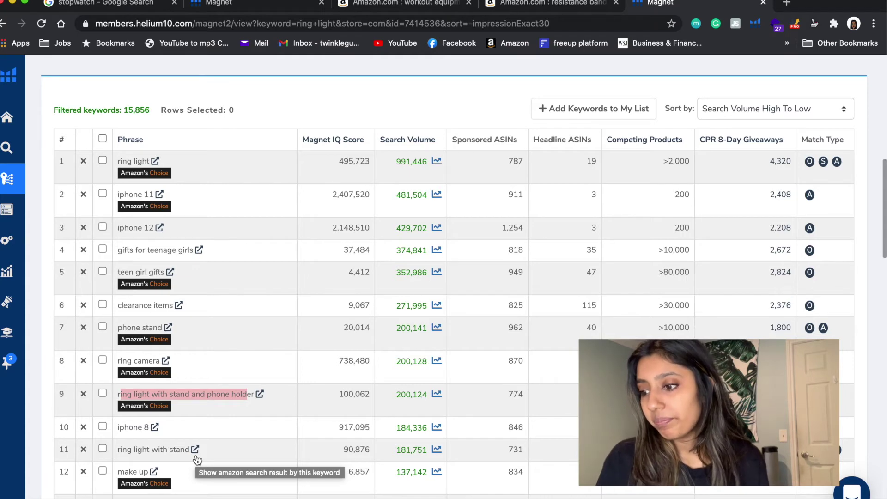
scroll(197, 459, down, 10)
scroll(196, 453, down, 1)
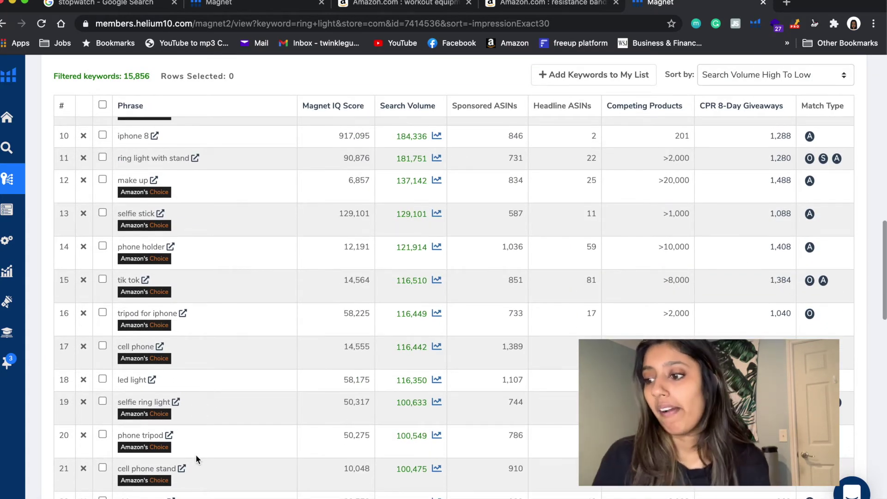
Return to the Magnet results for "resistance bands" and review the highest-volume phrases in the keyword table
scroll(195, 453, down, 3)
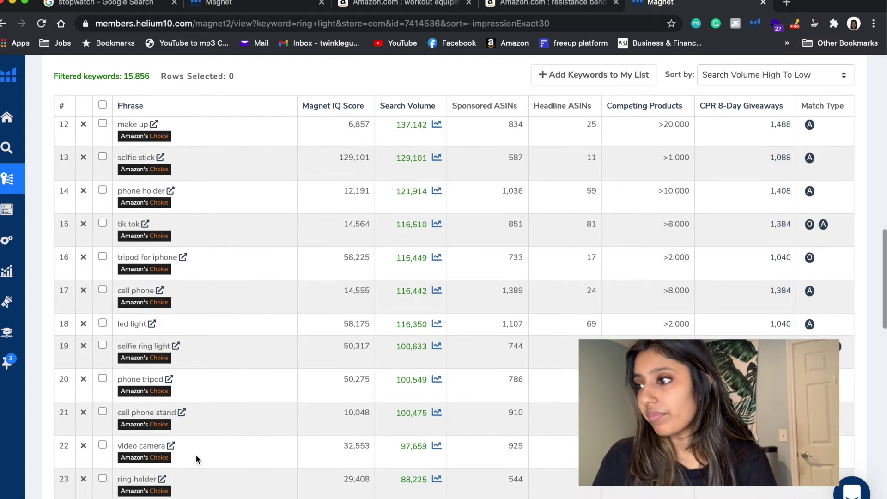
click(560, 3)
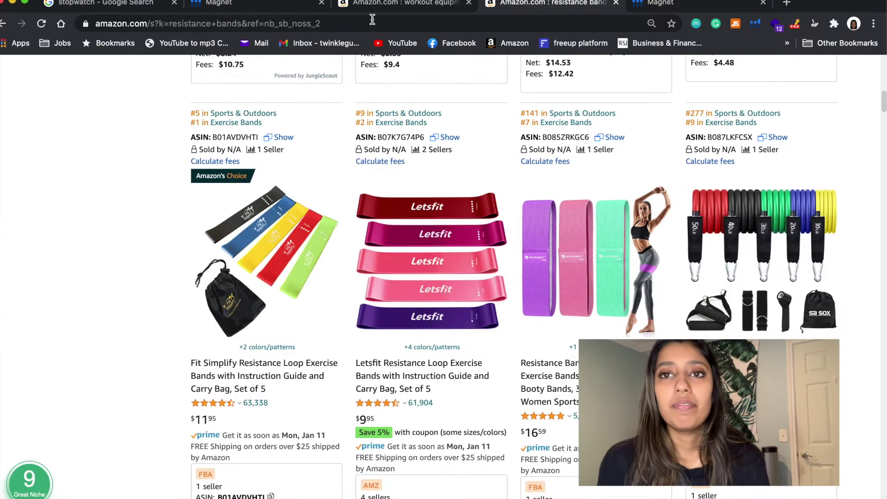
click(384, 5)
click(257, 5)
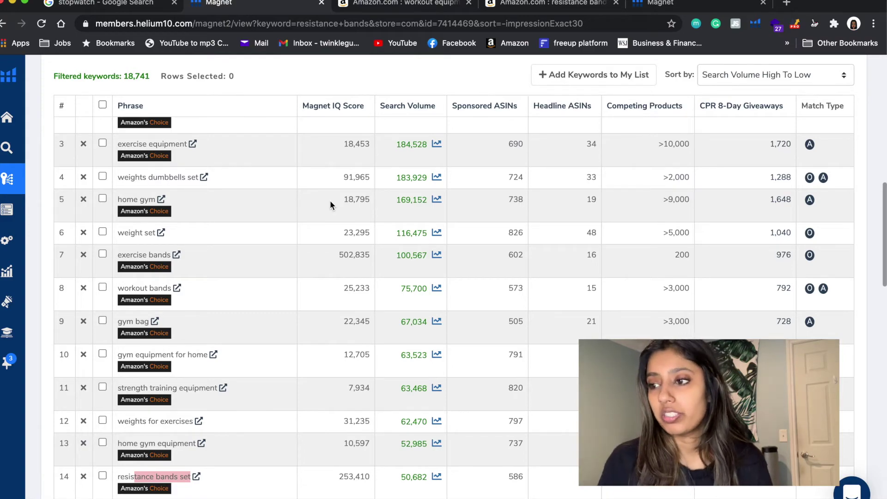
scroll(329, 201, up, 15)
scroll(306, 303, down, 5)
scroll(206, 443, down, 2)
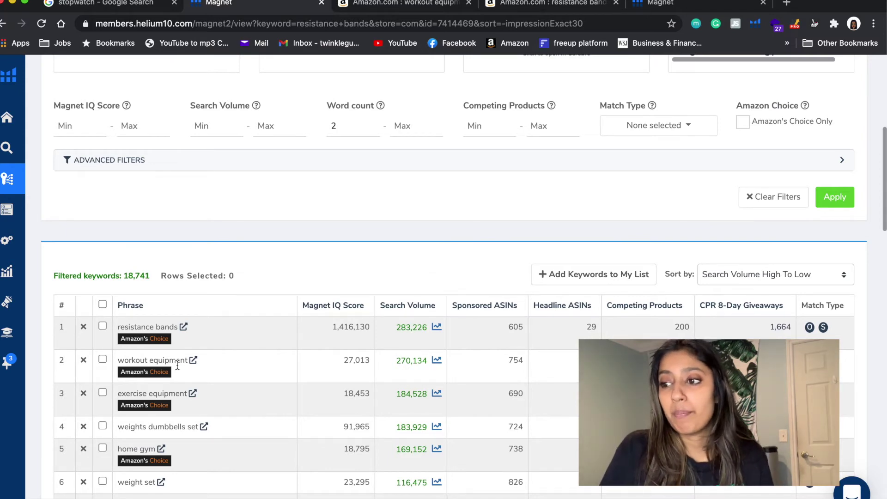
scroll(177, 366, down, 2)
scroll(177, 364, up, 3)
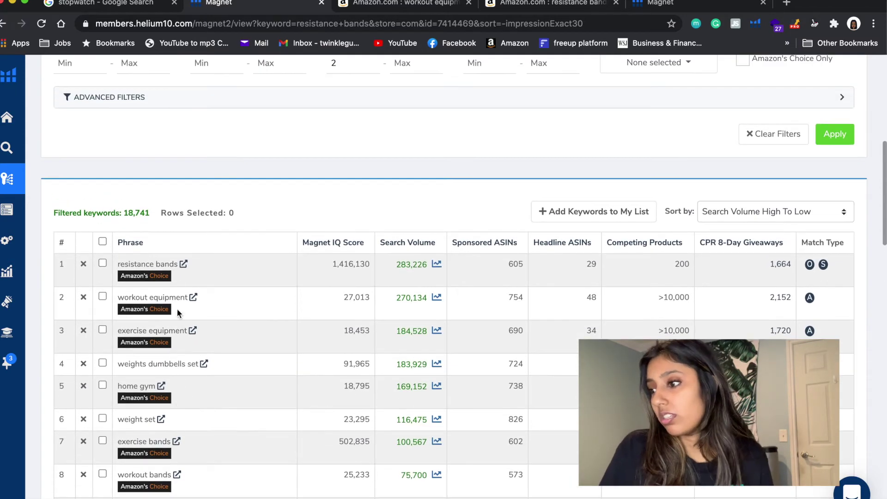
Filter the "resistance bands" keywords to a minimum word count of 3
scroll(177, 261, up, 4)
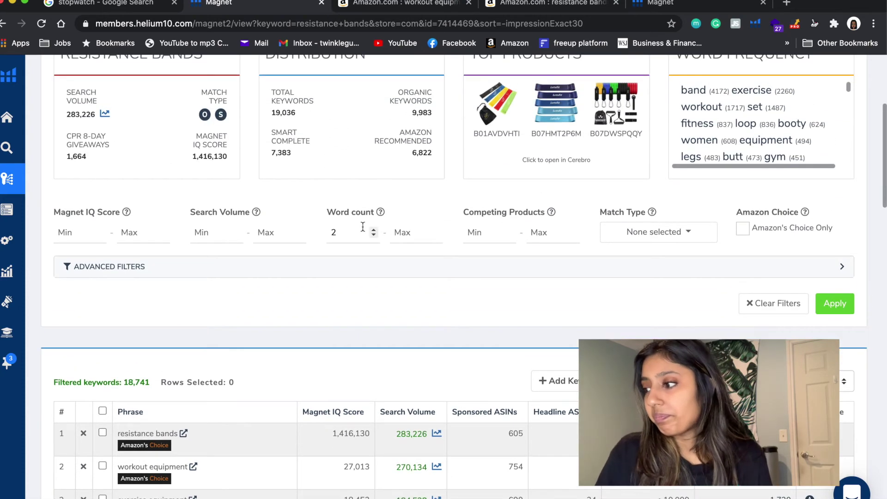
drag(363, 232, 319, 234)
text(3)
click(841, 308)
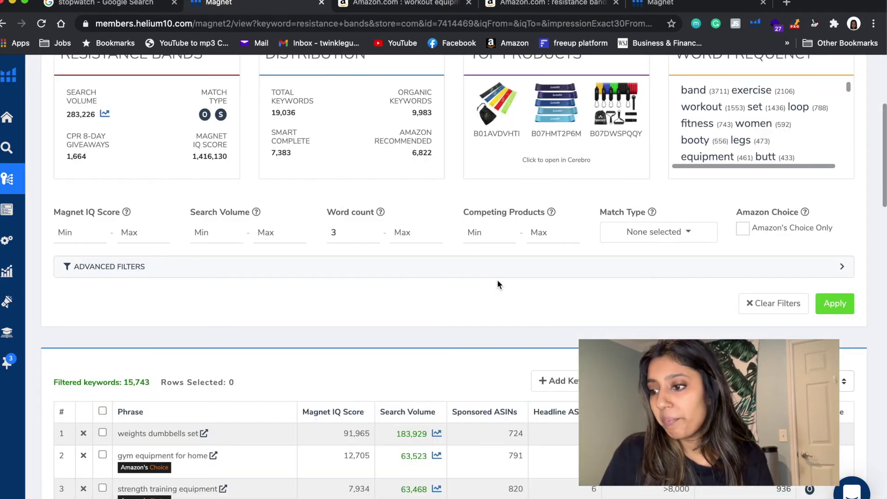
Look through the filtered long-tail phrases for ones relevant to resistance bands
scroll(498, 284, down, 6)
scroll(497, 281, down, 3)
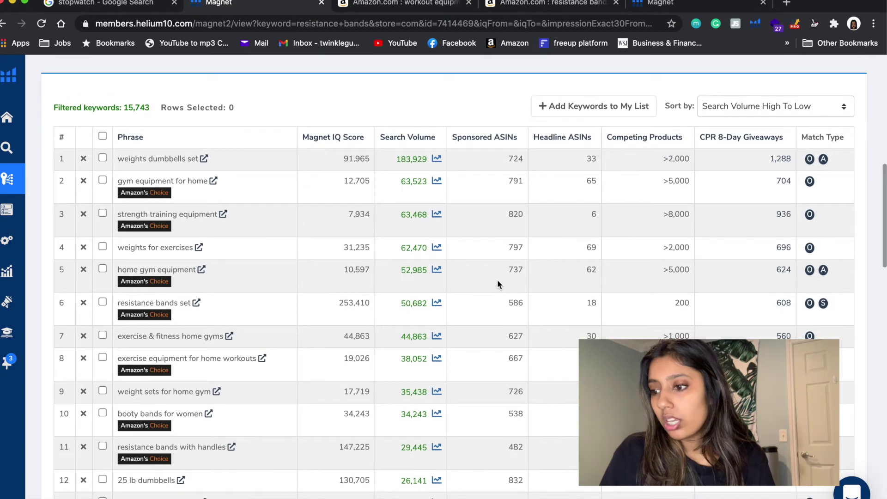
scroll(497, 281, down, 3)
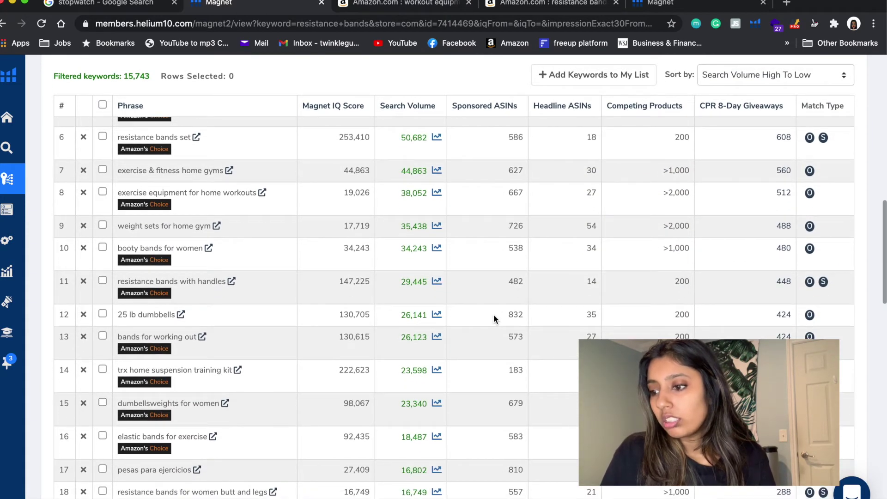
scroll(494, 315, down, 8)
scroll(493, 315, down, 6)
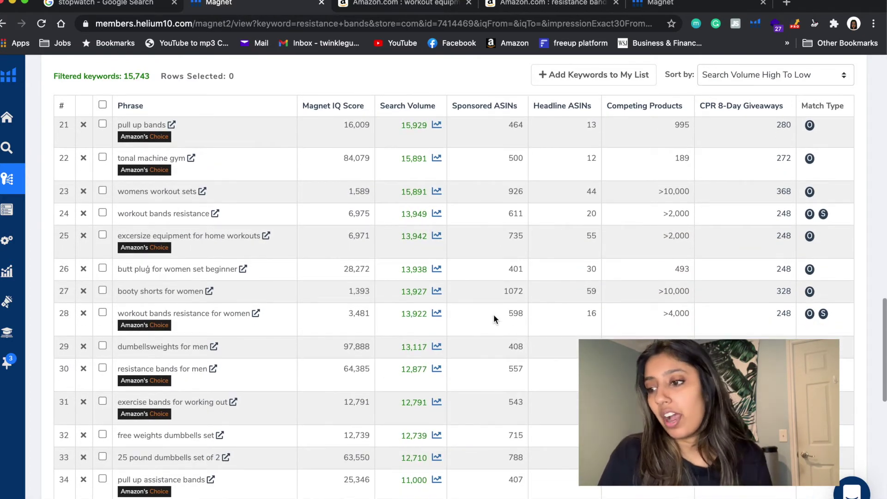
scroll(494, 314, down, 1)
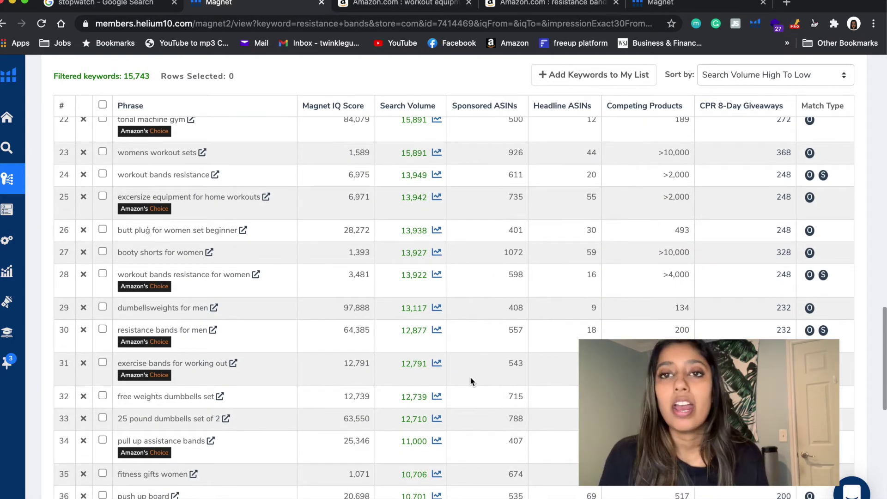
Highlight "resistance bands for men", examine its row's competing products, and check the lower-volume phrases below it
triple_click(186, 327)
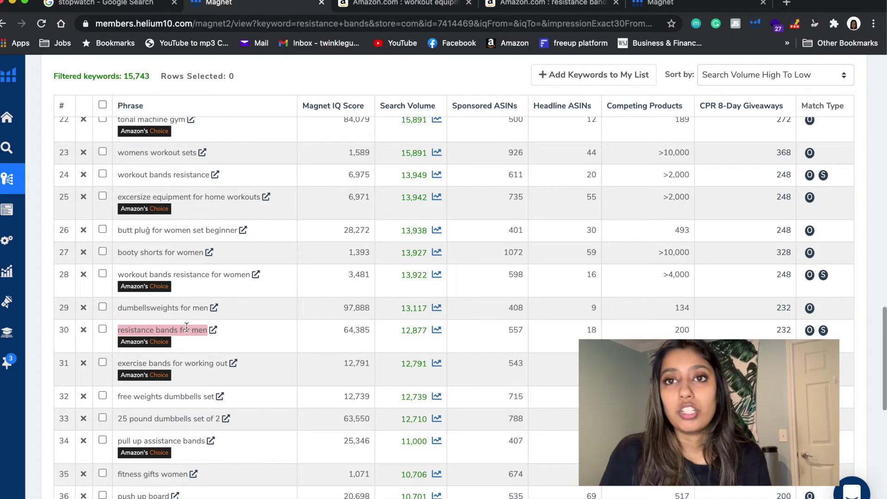
double_click(187, 327)
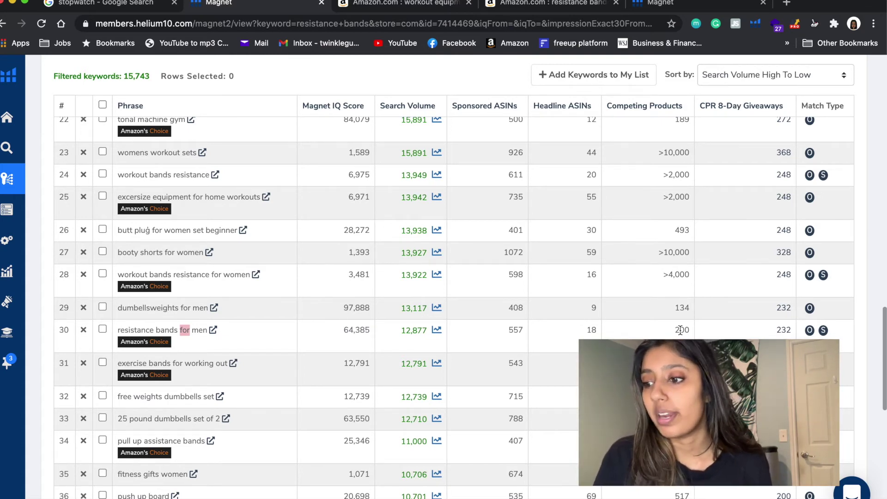
scroll(680, 329, down, 3)
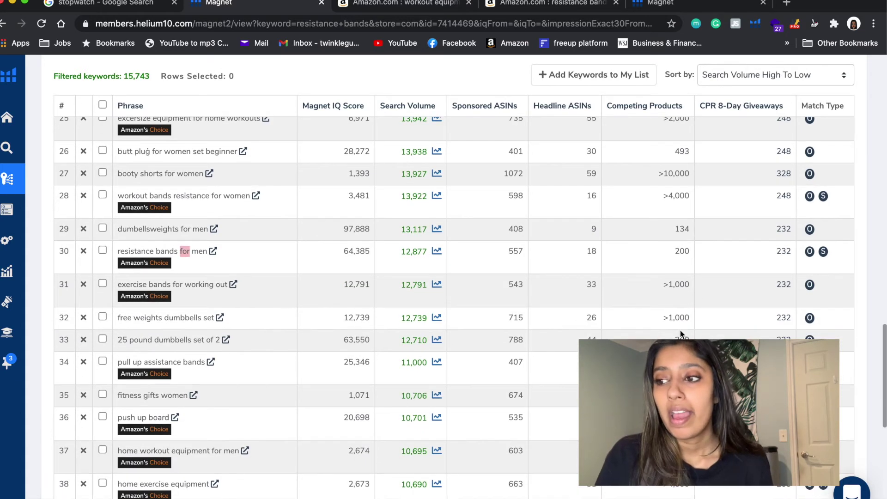
scroll(681, 335, down, 3)
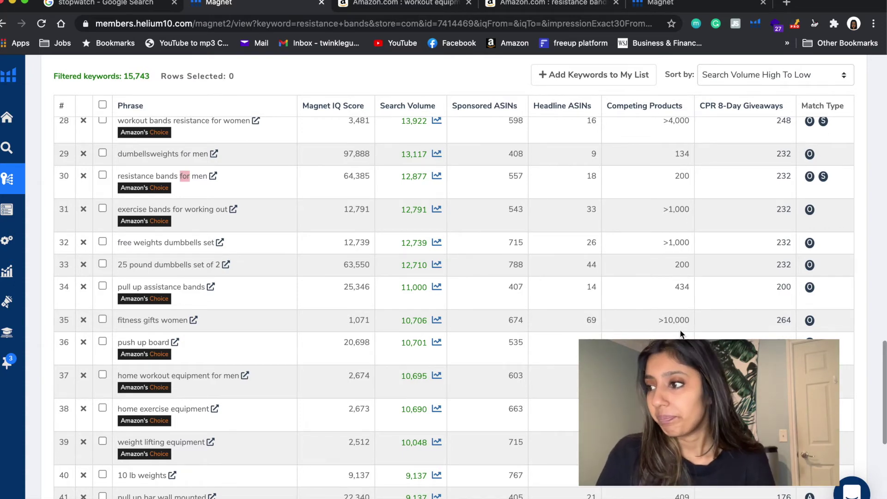
scroll(681, 330, down, 5)
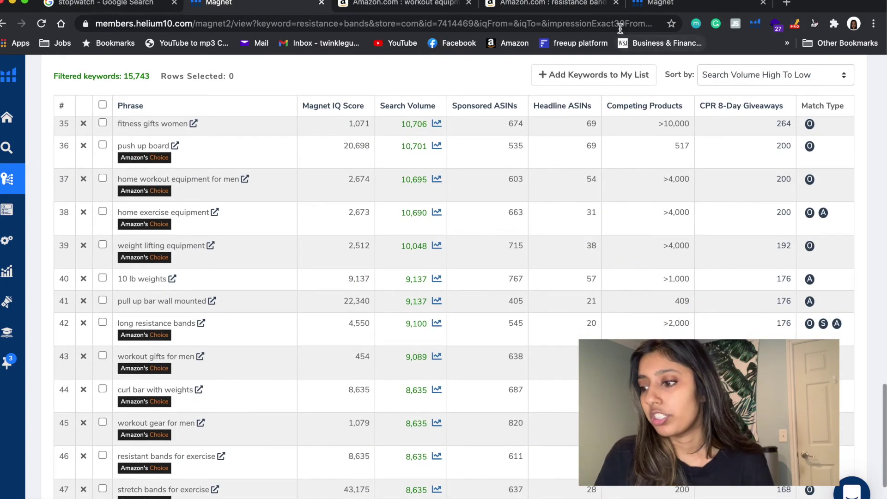
Set the minimum word count filter back to 2 and apply it to the "resistance bands" keywords
scroll(400, 237, up, 20)
drag(344, 455, 311, 453)
text(2)
scroll(311, 453, down, 3)
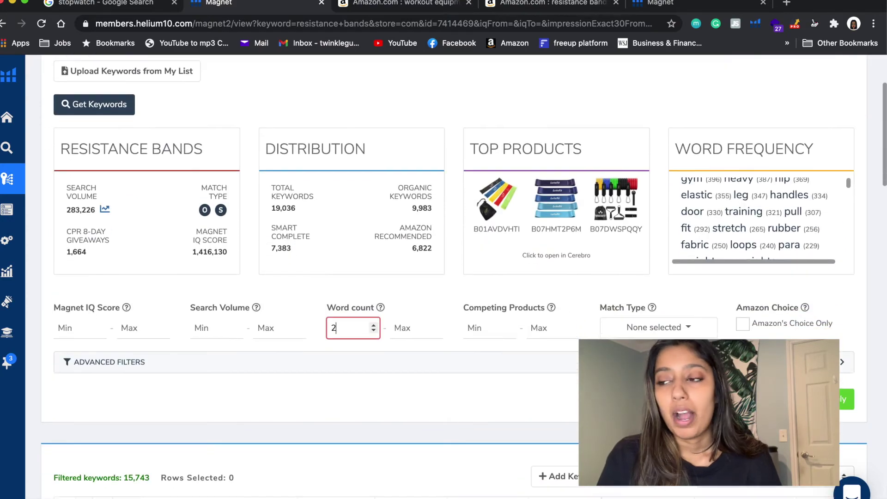
key(Return)
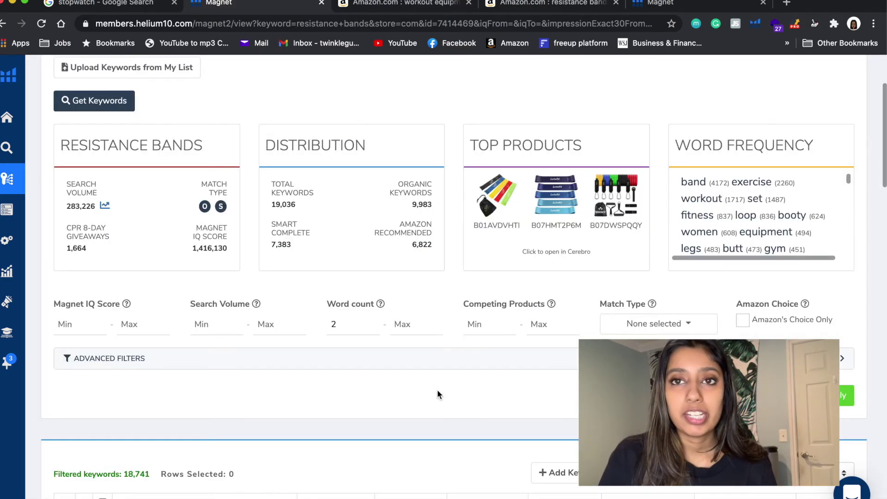
Highlight "workout bands" and the main "resistance bands" phrase in the table to compare the two keywords
scroll(437, 389, down, 5)
scroll(437, 389, down, 4)
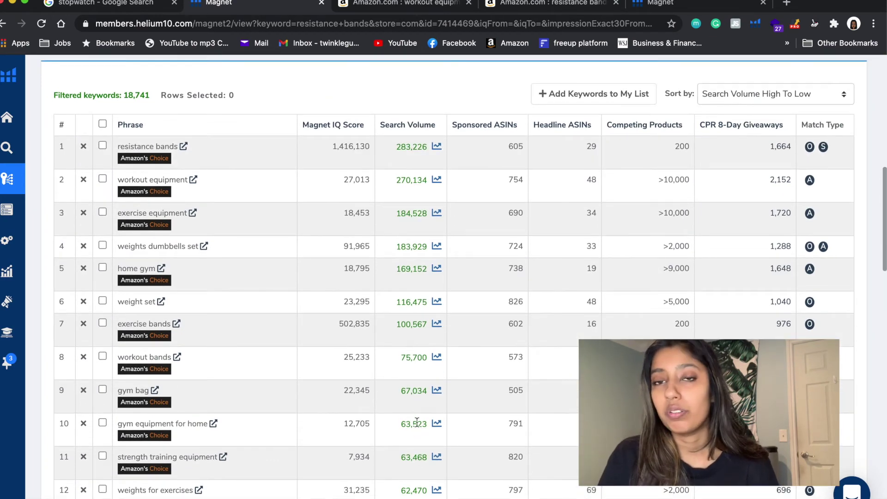
drag(158, 356, 159, 355)
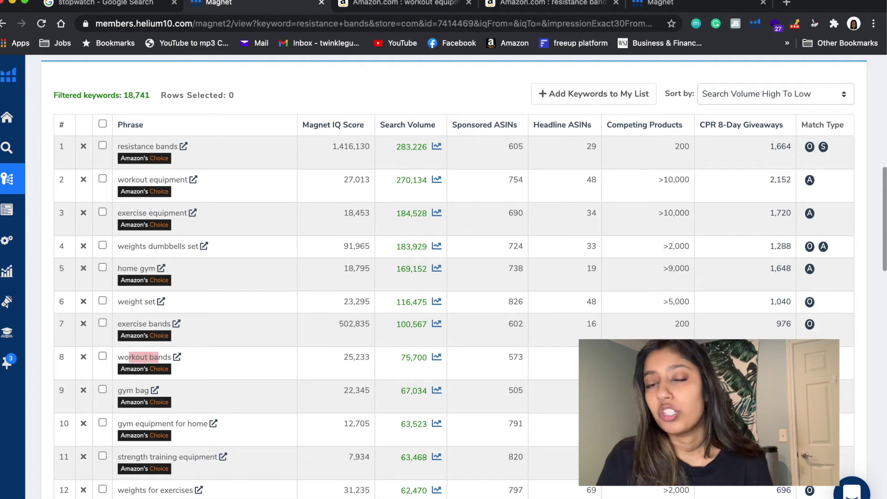
click(638, 375)
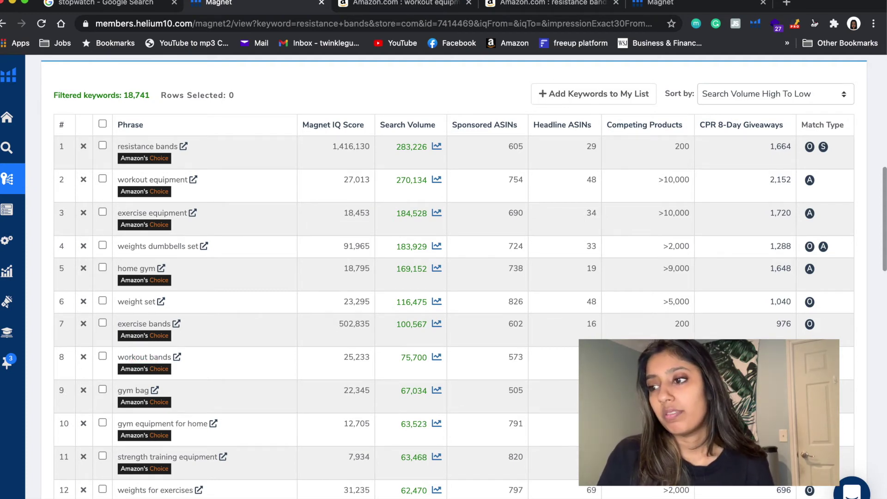
drag(141, 146, 169, 147)
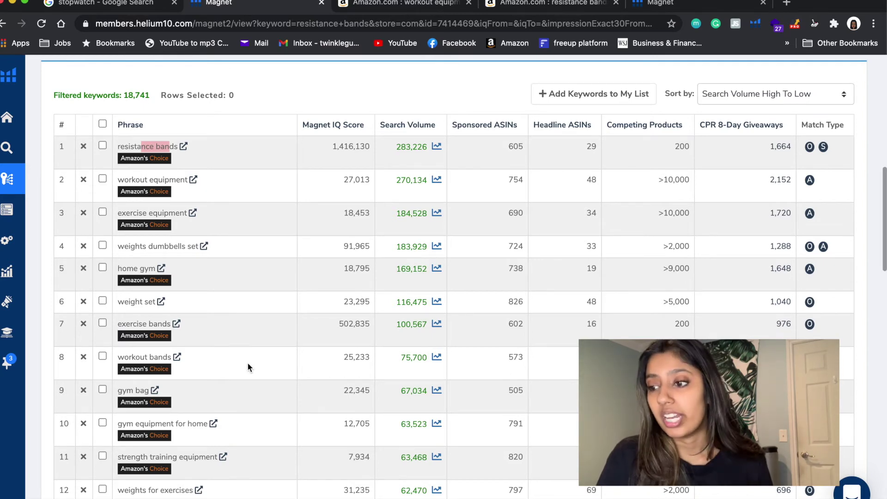
Open the Amazon search results for "workout bands" from its table row, check which products are listed, and return to Magnet
click(177, 357)
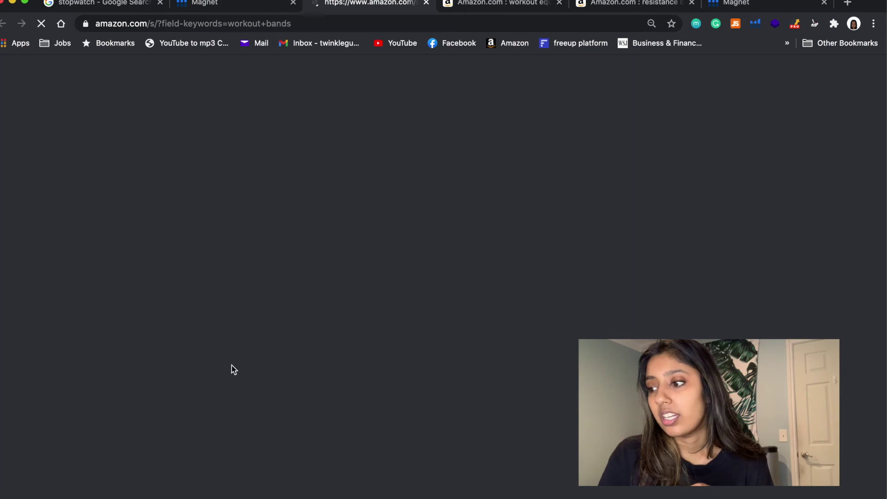
scroll(365, 342, down, 2)
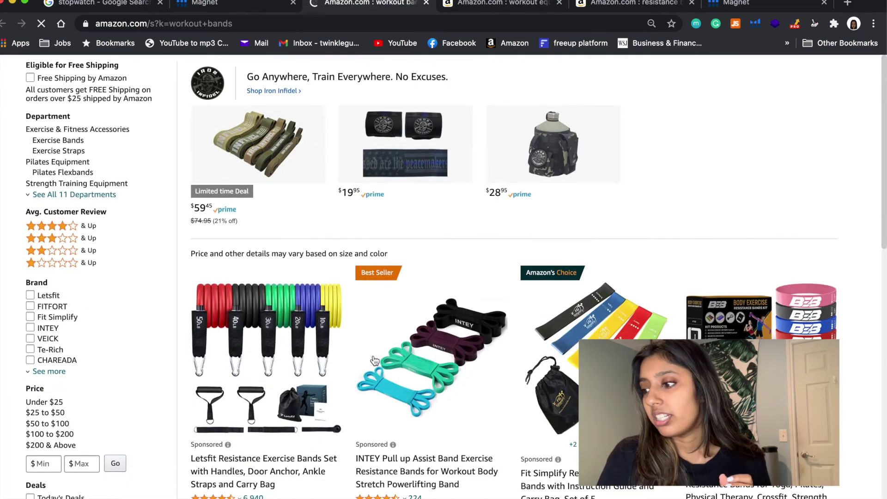
scroll(375, 361, down, 4)
scroll(435, 428, down, 3)
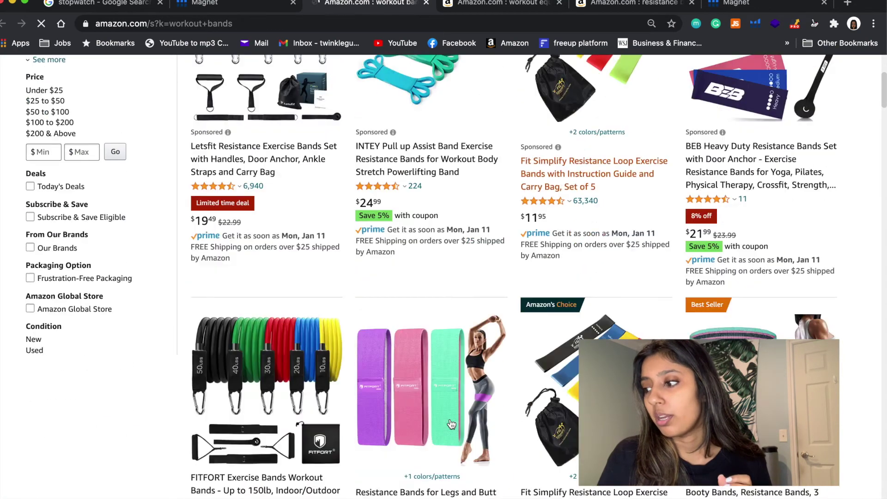
scroll(451, 421, down, 10)
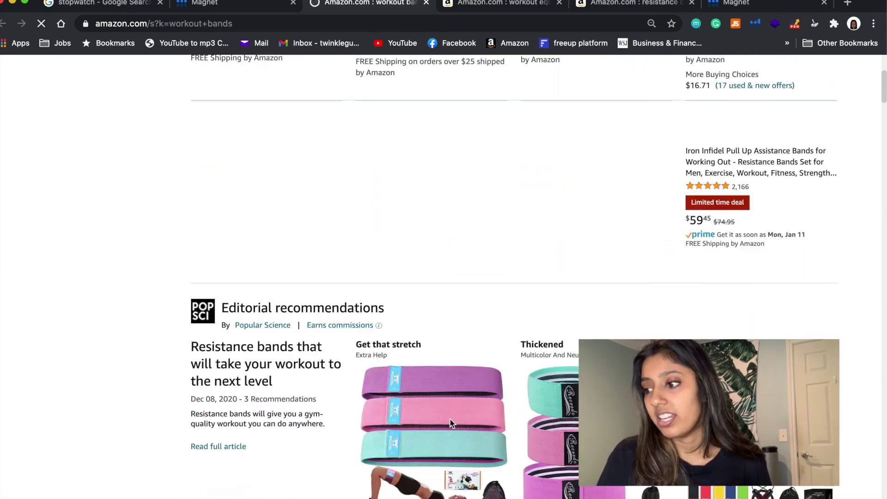
scroll(450, 419, down, 5)
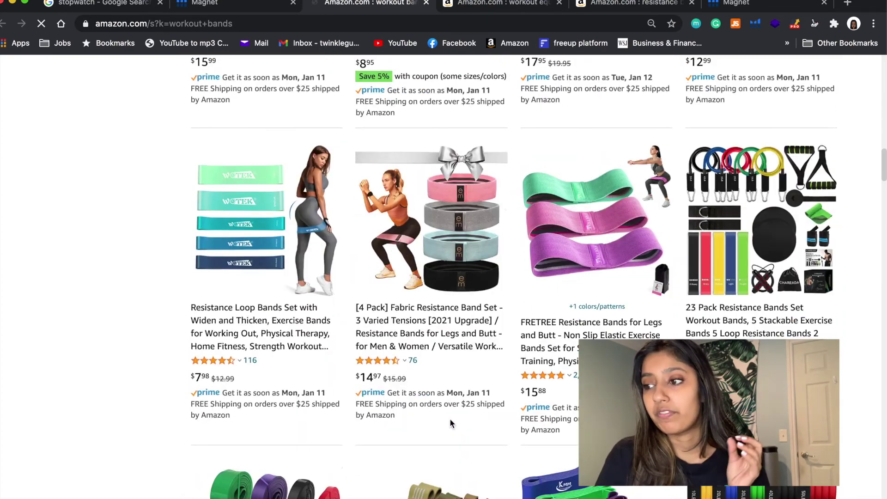
scroll(450, 419, down, 1)
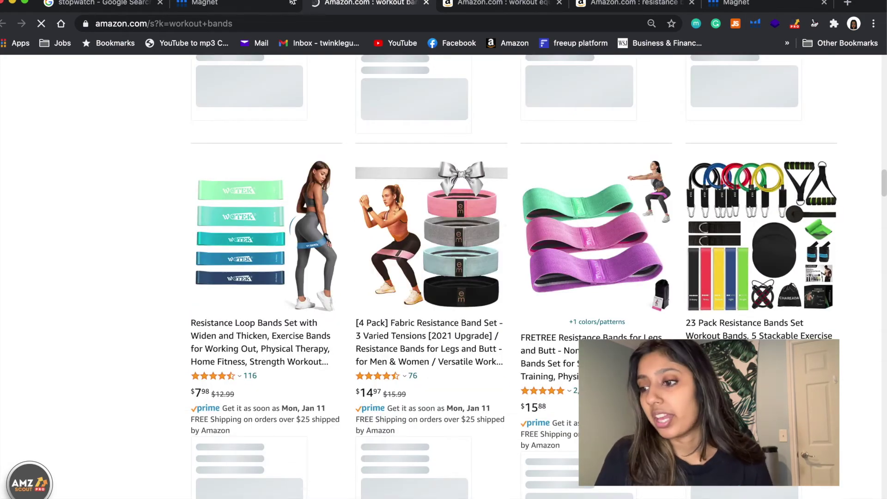
click(256, 5)
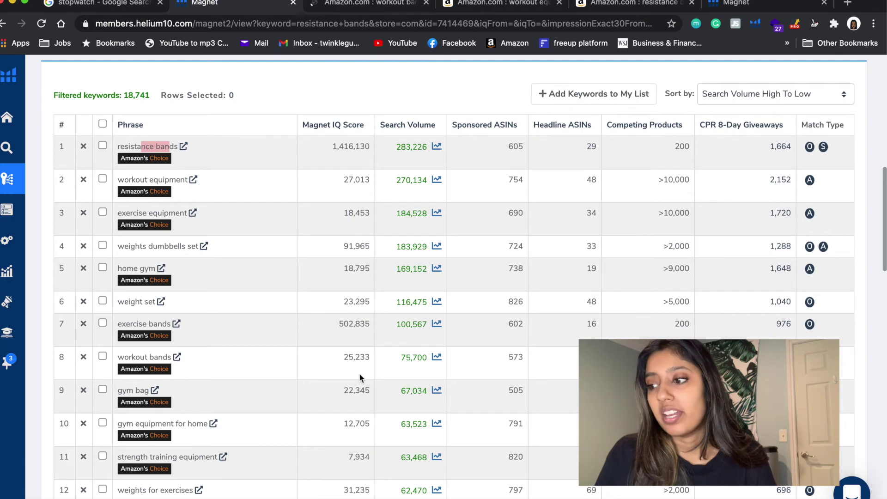
Open the Amazon search results for "exercise bands" from its table row, check the products' relevance, and return to Magnet
click(177, 324)
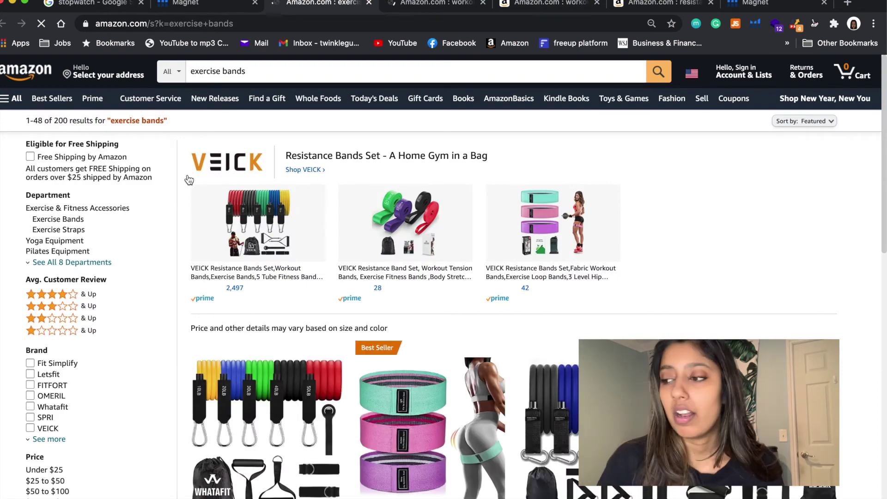
scroll(189, 180, down, 6)
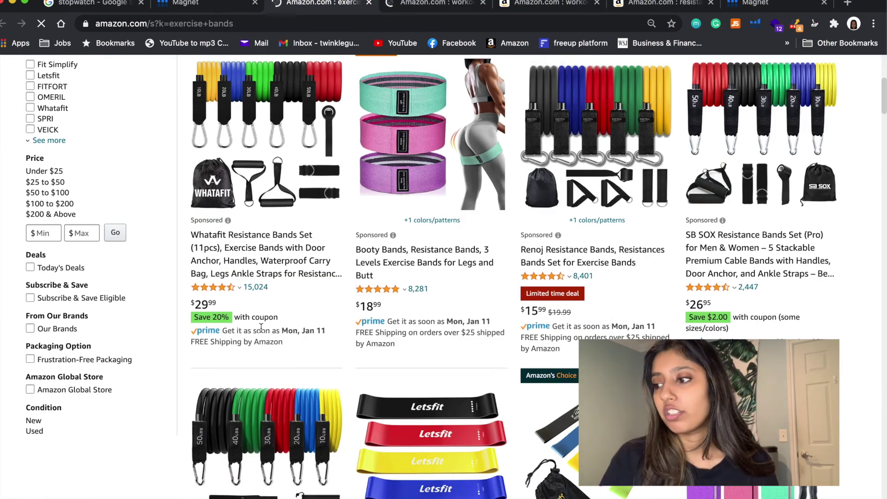
scroll(262, 328, down, 4)
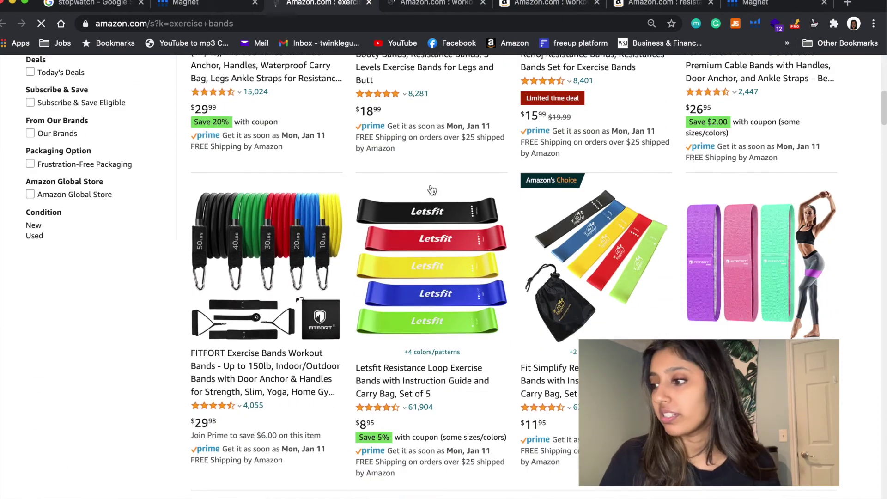
scroll(473, 309, down, 3)
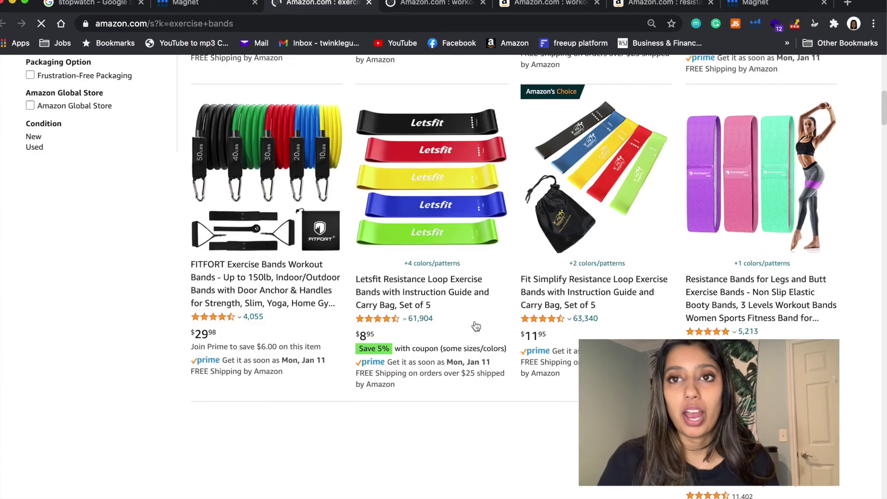
scroll(475, 434, down, 2)
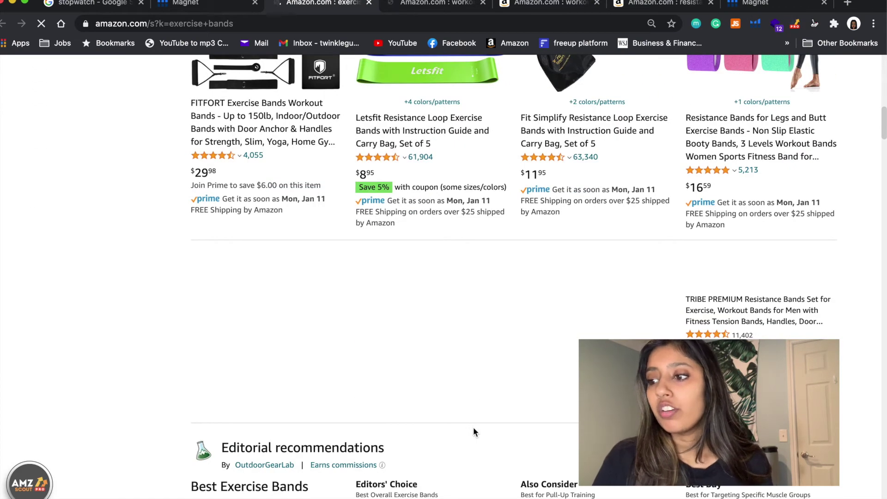
click(199, 4)
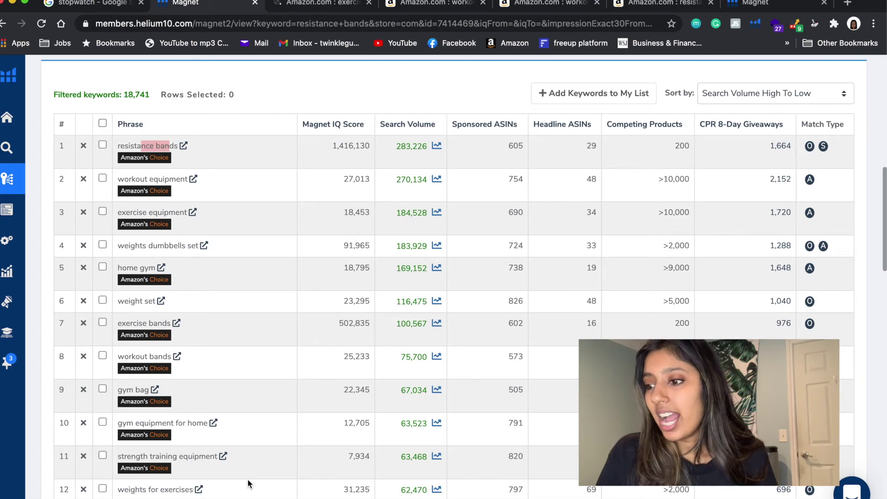
Review the lower-volume "resistance bands" keywords in the table, highlighting the phrase "bands for working out" to consider its relevance
scroll(248, 483, down, 10)
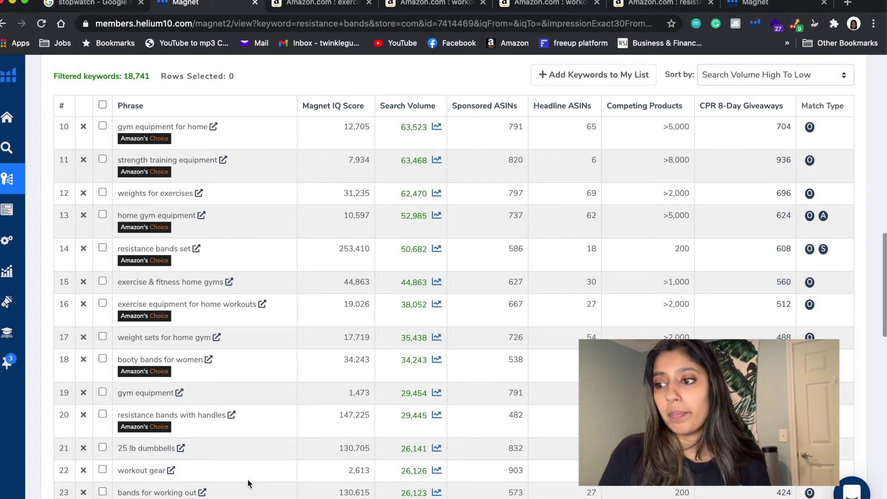
scroll(248, 483, down, 5)
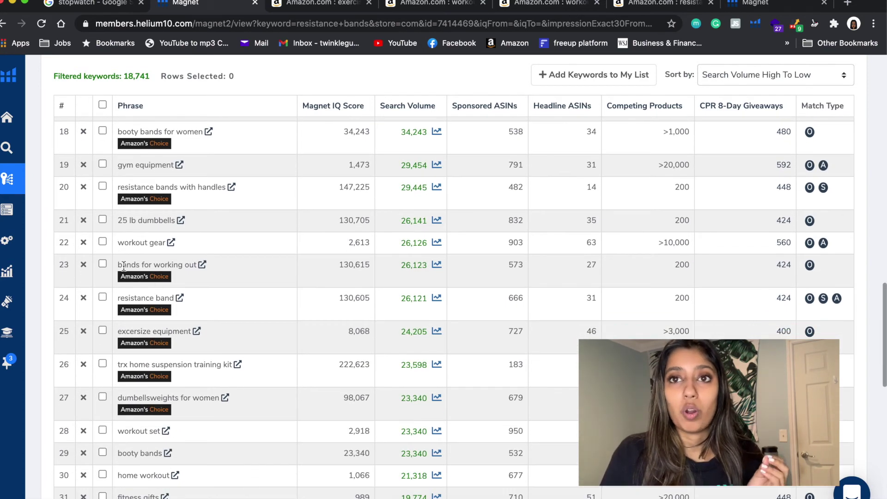
drag(119, 265, 194, 263)
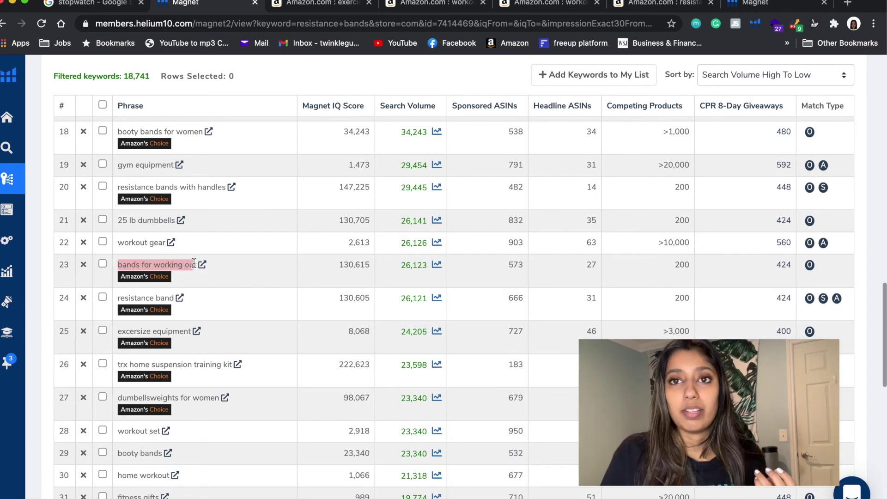
click(194, 263)
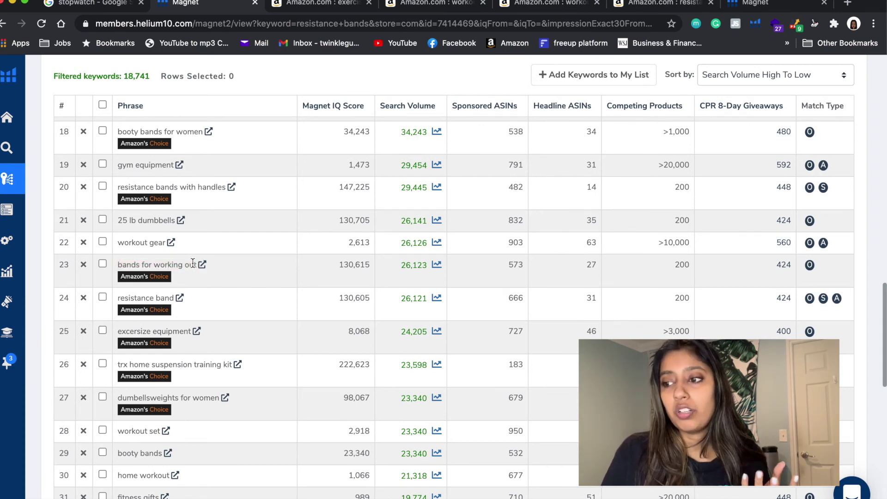
drag(160, 263, 204, 262)
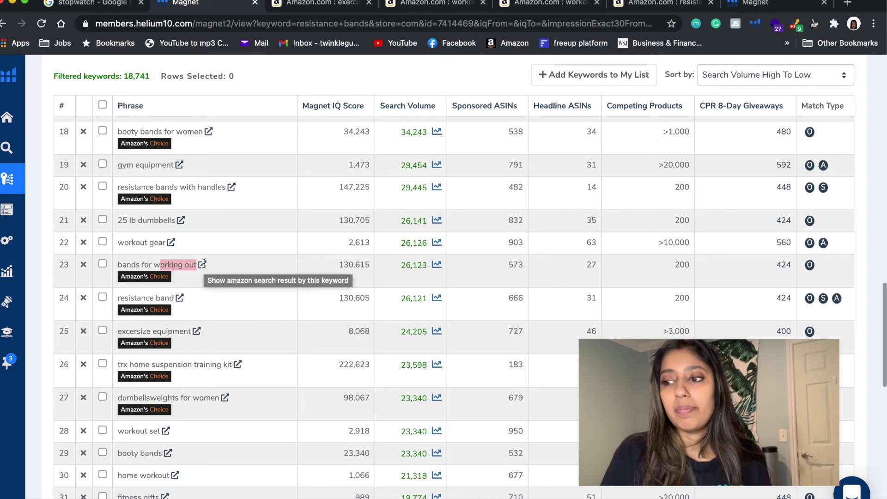
drag(121, 266, 197, 267)
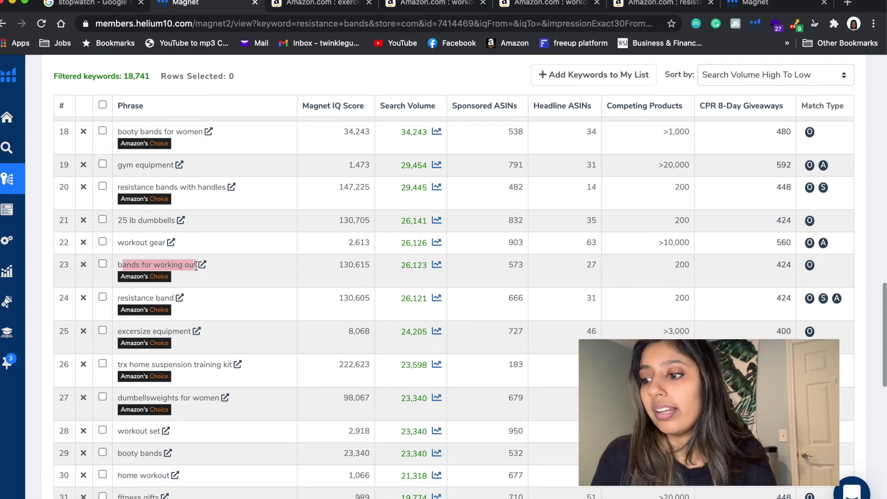
scroll(212, 347, down, 3)
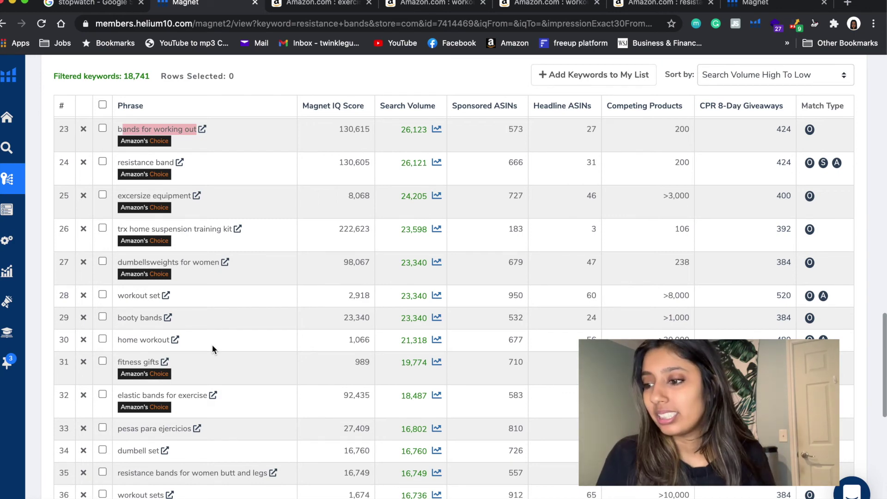
scroll(212, 344, down, 2)
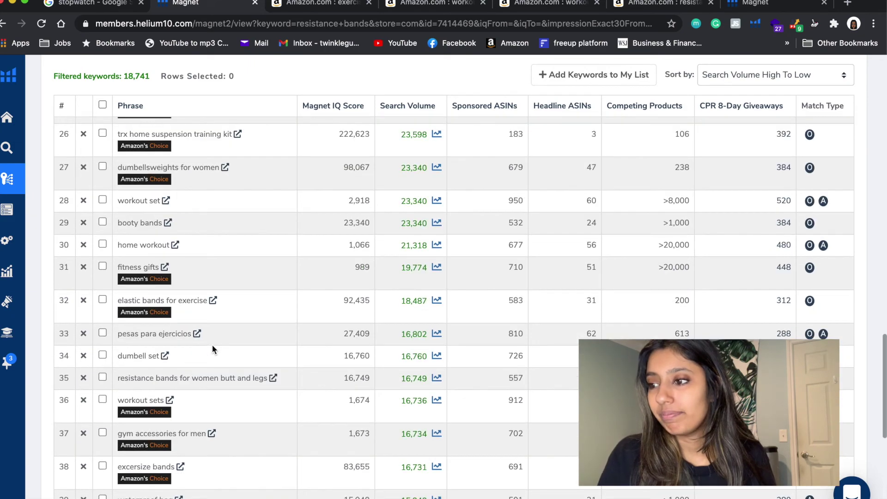
Return to the highest-volume "resistance bands" keywords and highlight "exercise bands" to consider it alongside the neighbouring phrases
scroll(212, 345, up, 20)
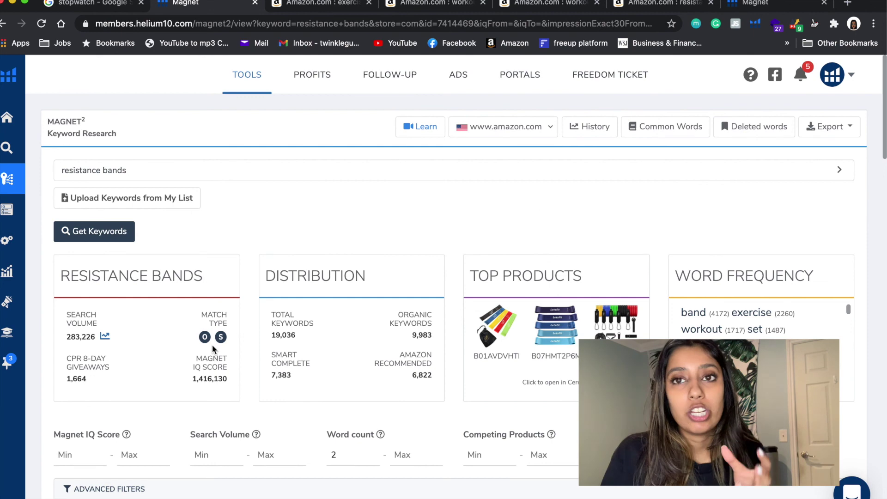
scroll(190, 374, down, 4)
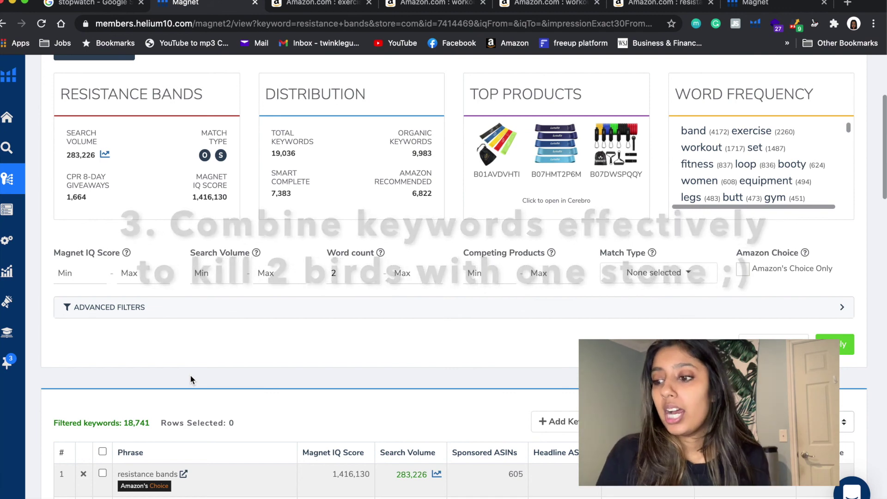
scroll(190, 379, down, 3)
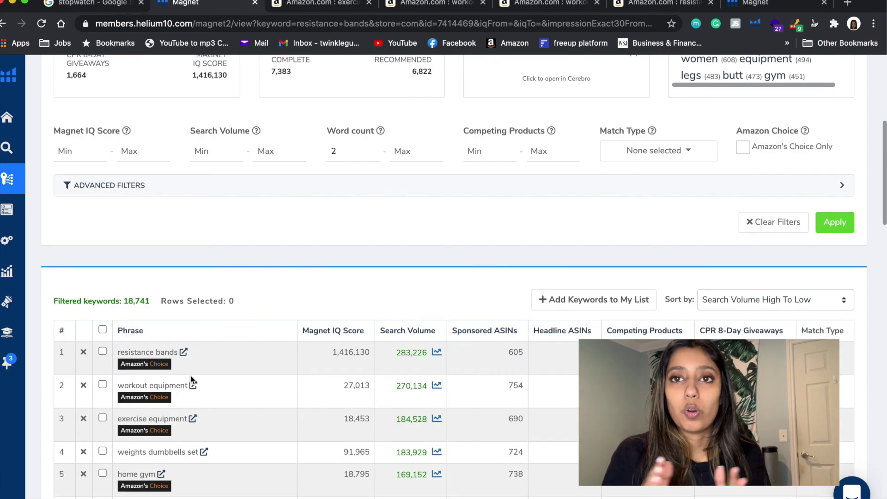
scroll(191, 379, down, 1)
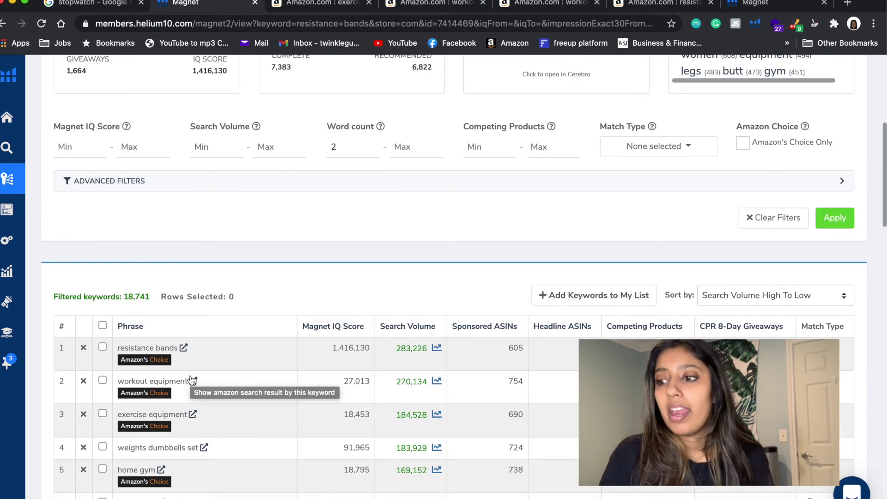
scroll(191, 379, down, 2)
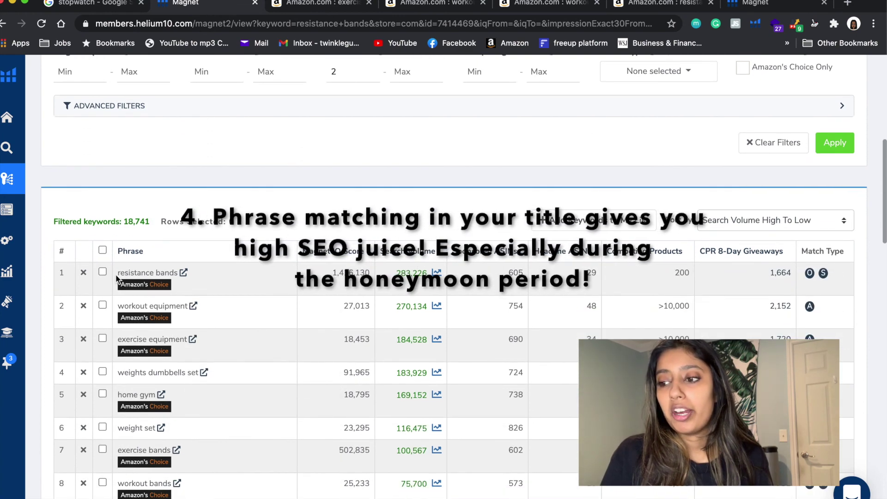
scroll(117, 278, down, 1)
drag(119, 412, 171, 413)
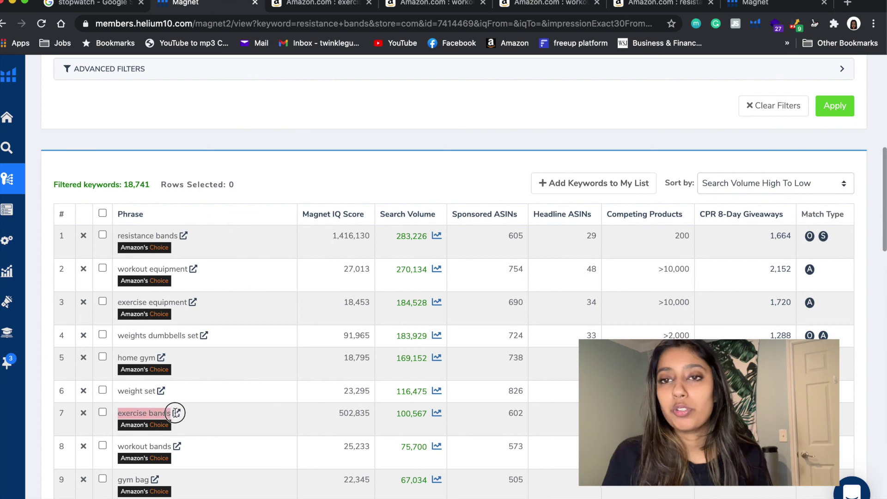
scroll(298, 408, down, 1)
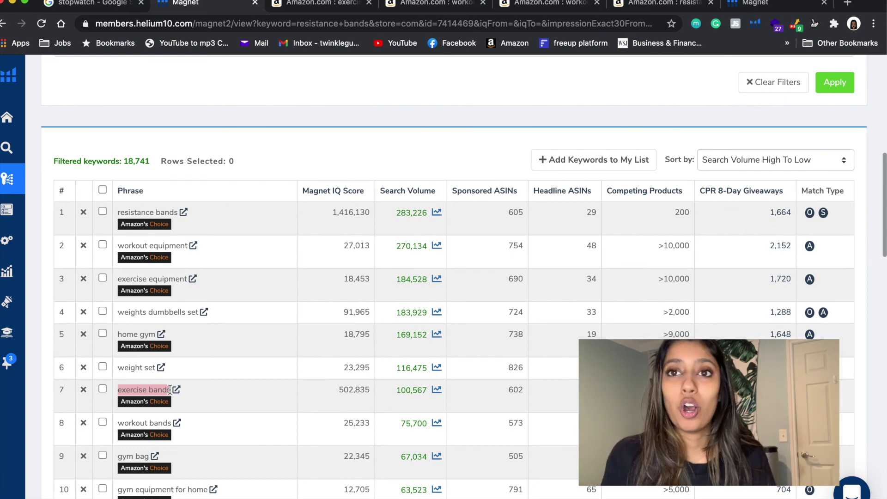
scroll(170, 390, down, 3)
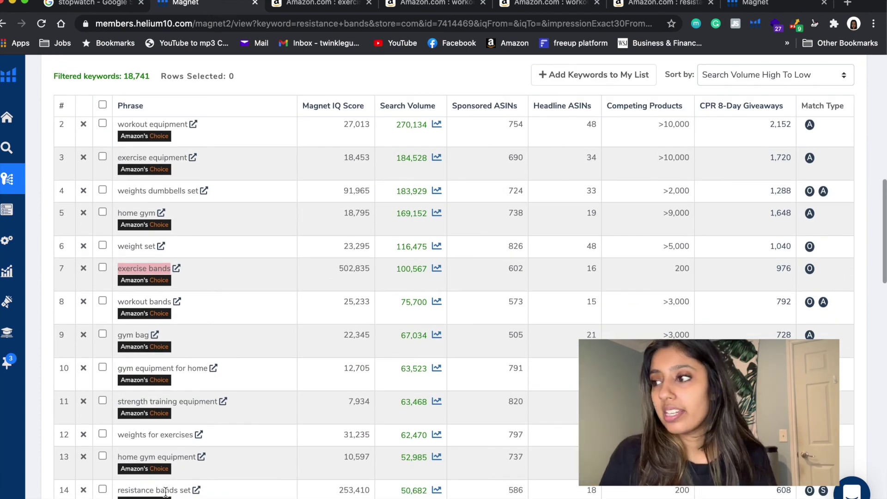
Go through the open Amazon search results pages and switch to the Magnet keyword results for "ring light"
scroll(165, 492, up, 15)
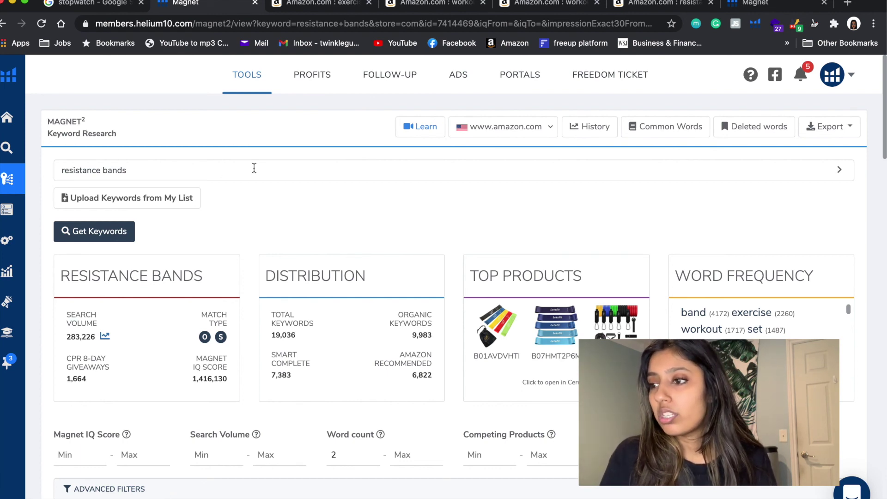
scroll(400, 383, down, 1)
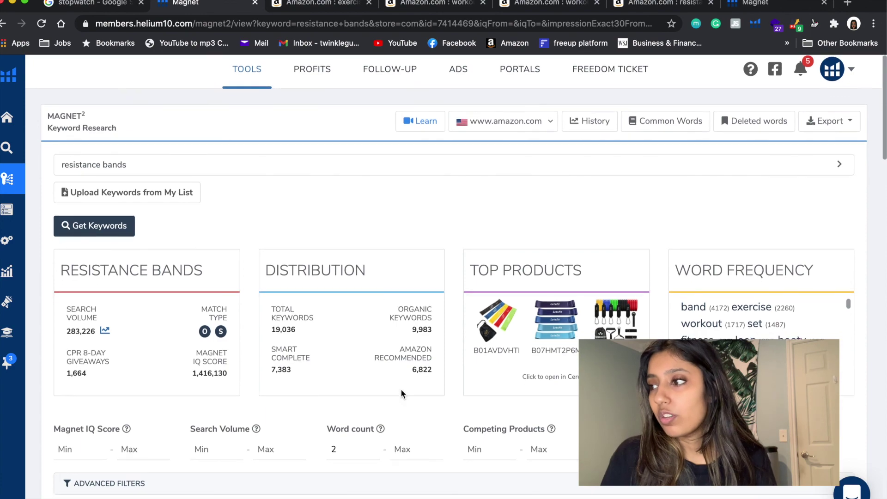
click(339, 9)
click(425, 6)
click(552, 7)
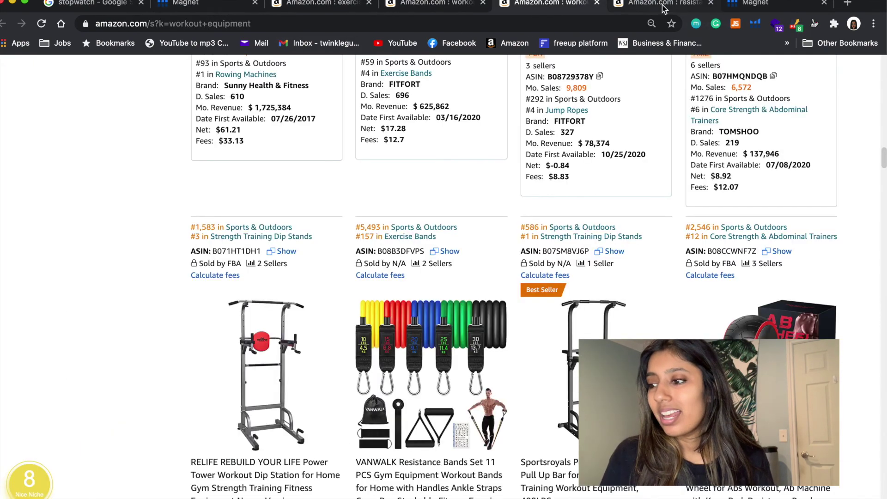
click(664, 7)
click(771, 4)
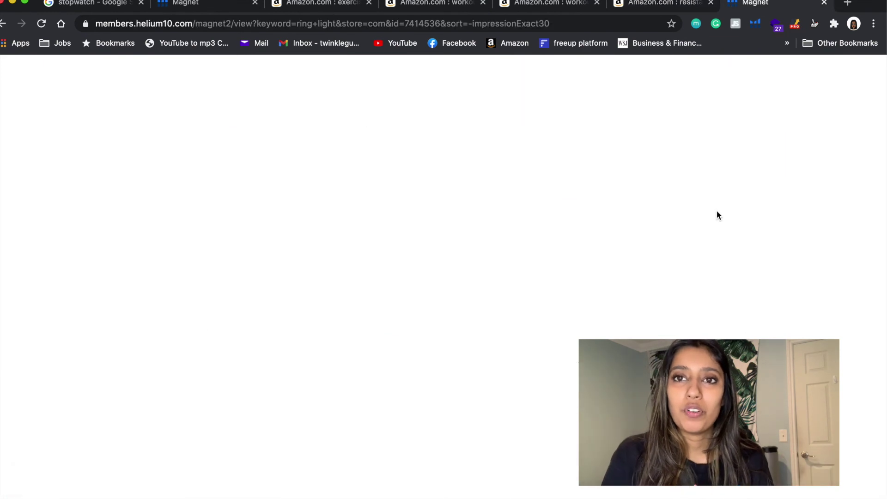